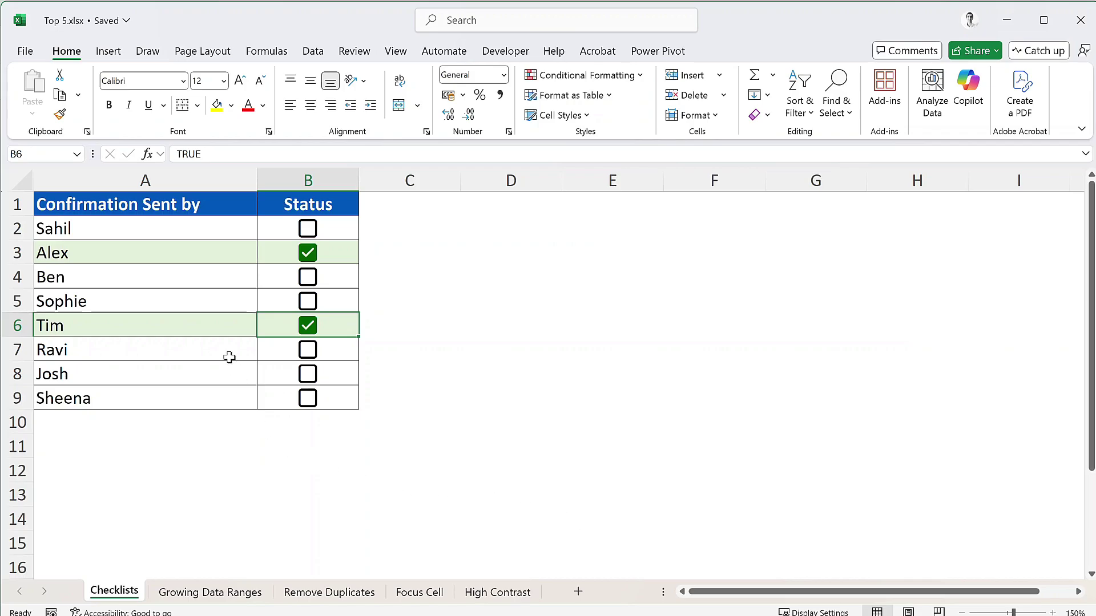
Untick Alex's Status checkbox and tick Ben's and Sophie's.
{"action": "left_click", "coordinate": [307, 255]}
{"action": "left_click", "coordinate": [307, 276]}
{"action": "left_click", "coordinate": [307, 302]}
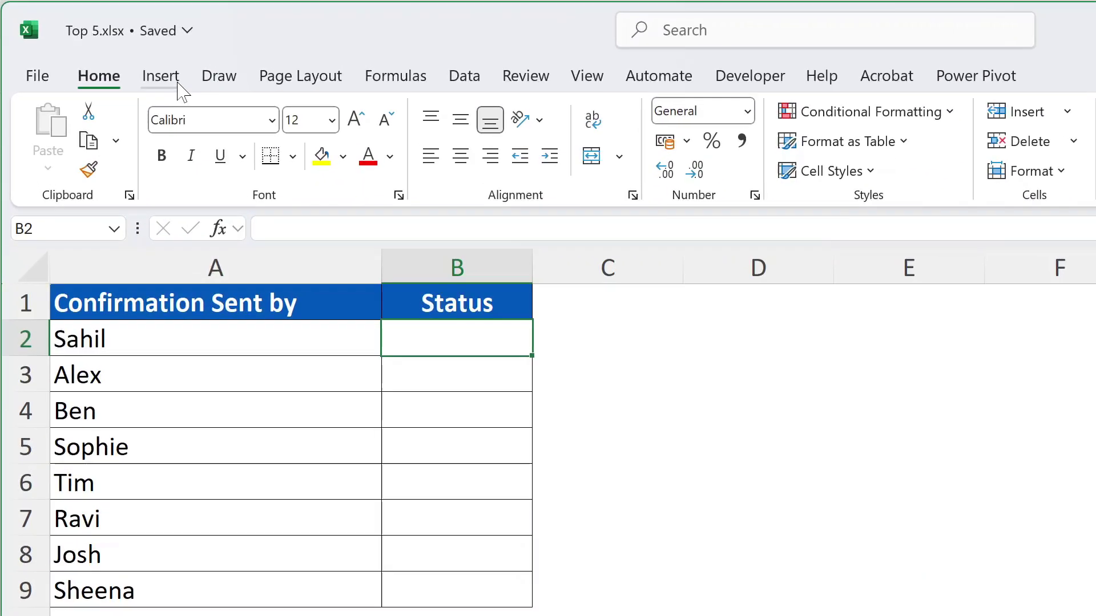
Insert unticked checkboxes into Status cells B2:B9, then select the table A2:B9.
{"action": "left_click", "coordinate": [108, 51]}
{"action": "left_click_drag", "start_coordinate": [482, 336], "coordinate": [472, 584]}
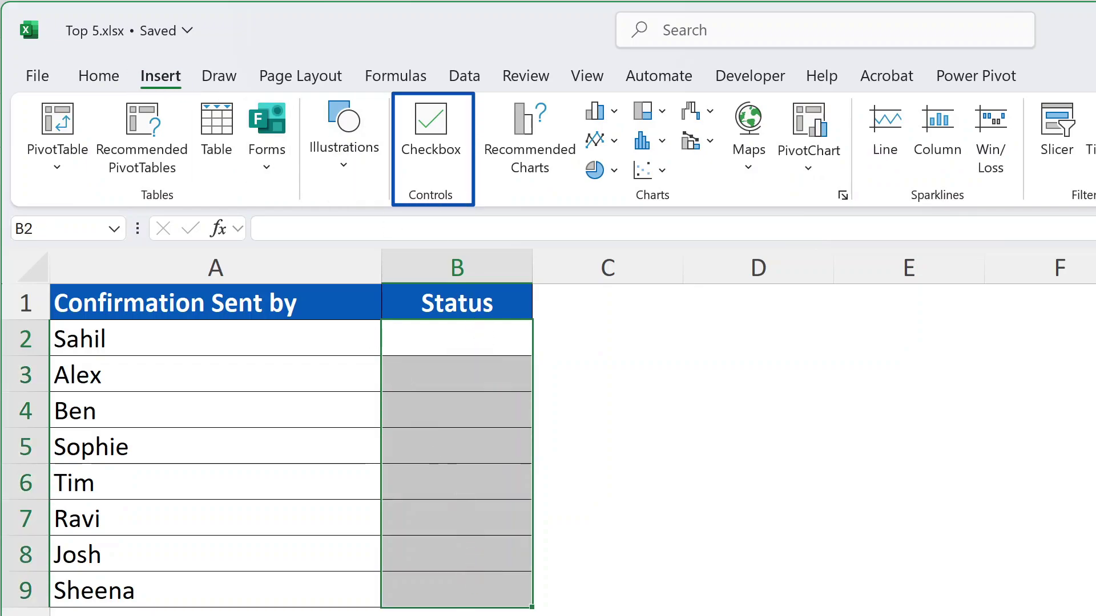
{"action": "left_click", "coordinate": [432, 133]}
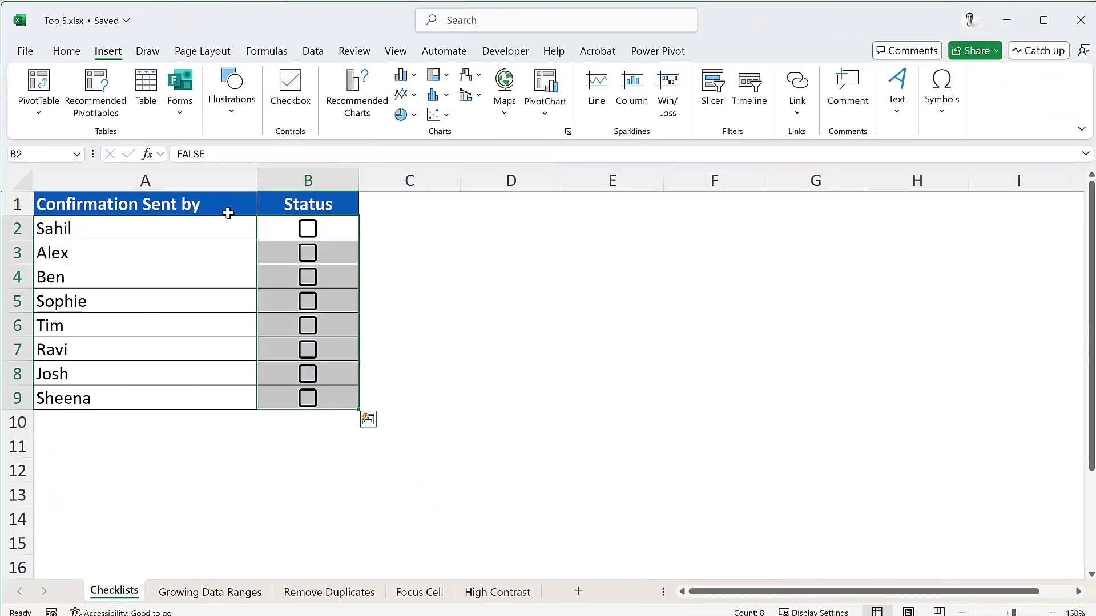
{"action": "left_click", "coordinate": [221, 228]}
{"action": "left_click_drag", "start_coordinate": [221, 228], "coordinate": [320, 392]}
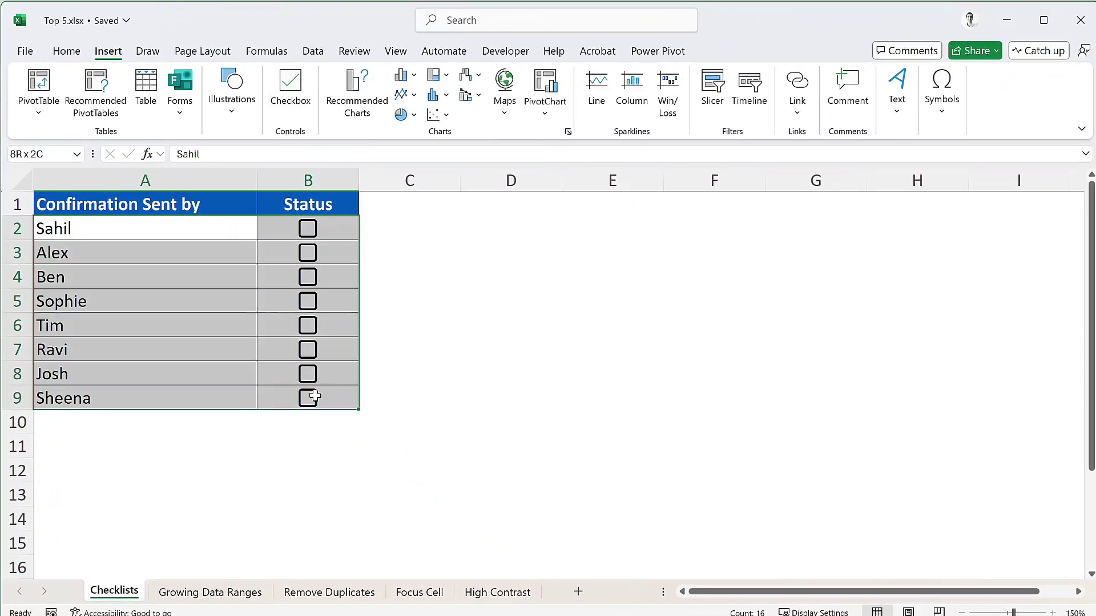
Start a new formula-based conditional formatting rule using =$B2=TRUE.
{"action": "left_click", "coordinate": [66, 52]}
{"action": "left_click", "coordinate": [600, 76]}
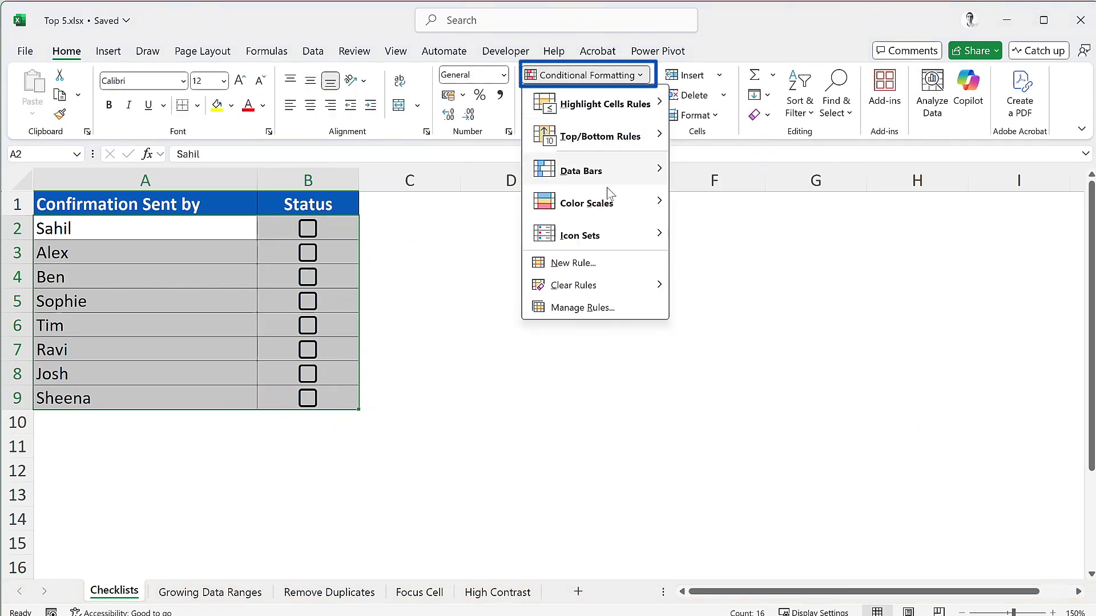
{"action": "left_click", "coordinate": [588, 272]}
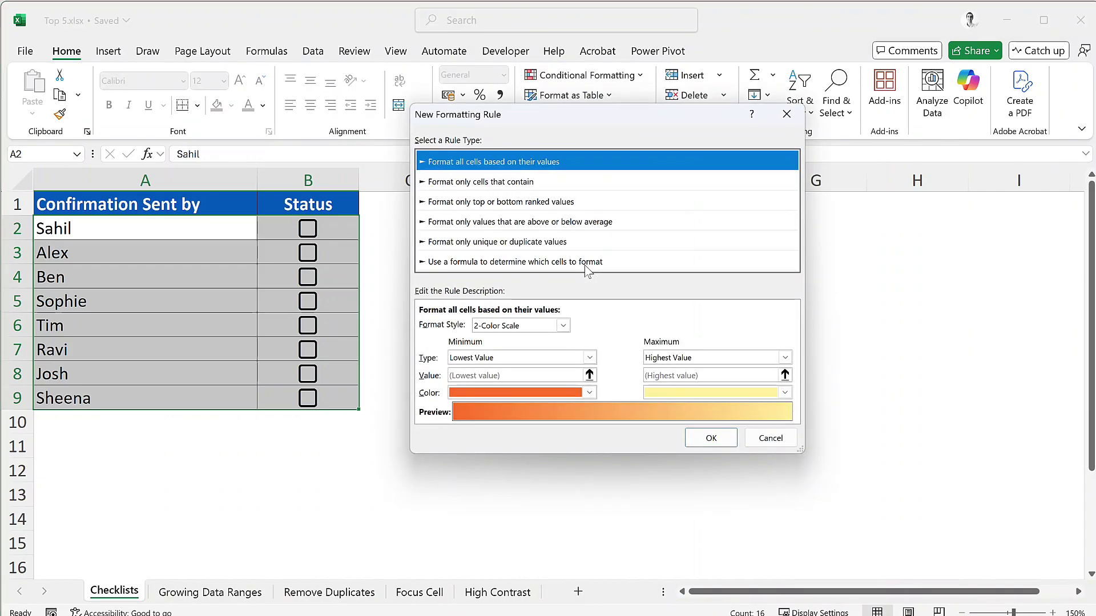
{"action": "left_click", "coordinate": [587, 264]}
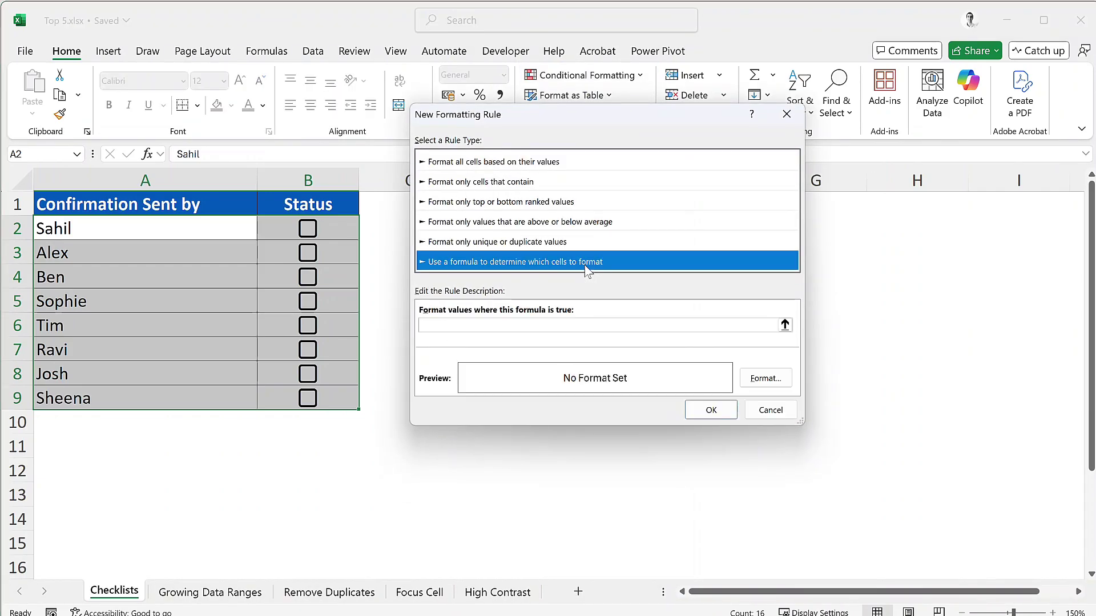
{"action": "left_click", "coordinate": [540, 325]}
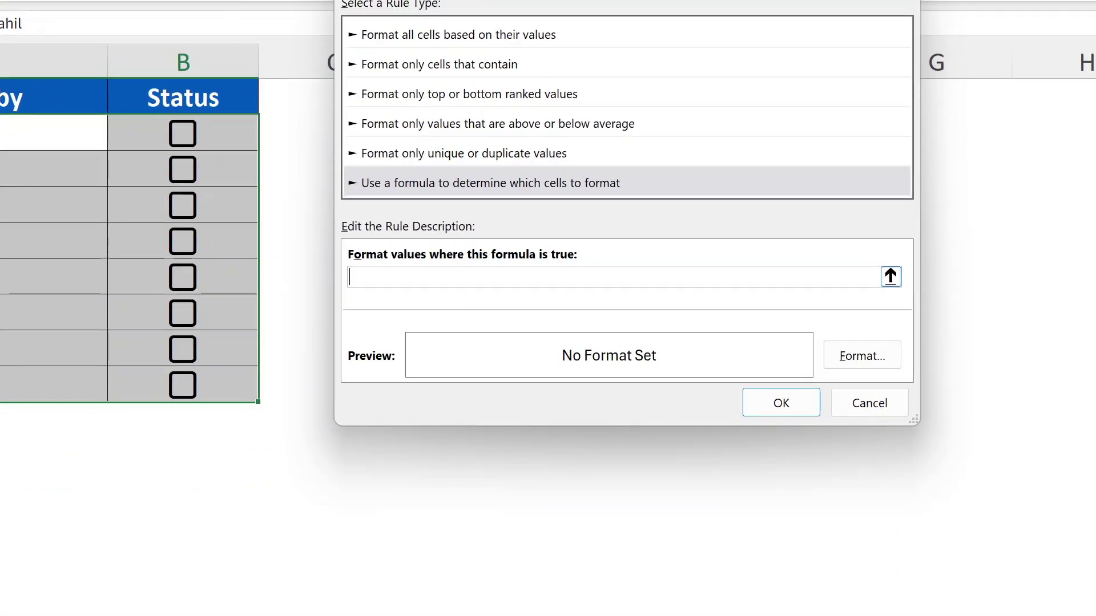
{"action": "type", "text": "=$B2=TRUE"}
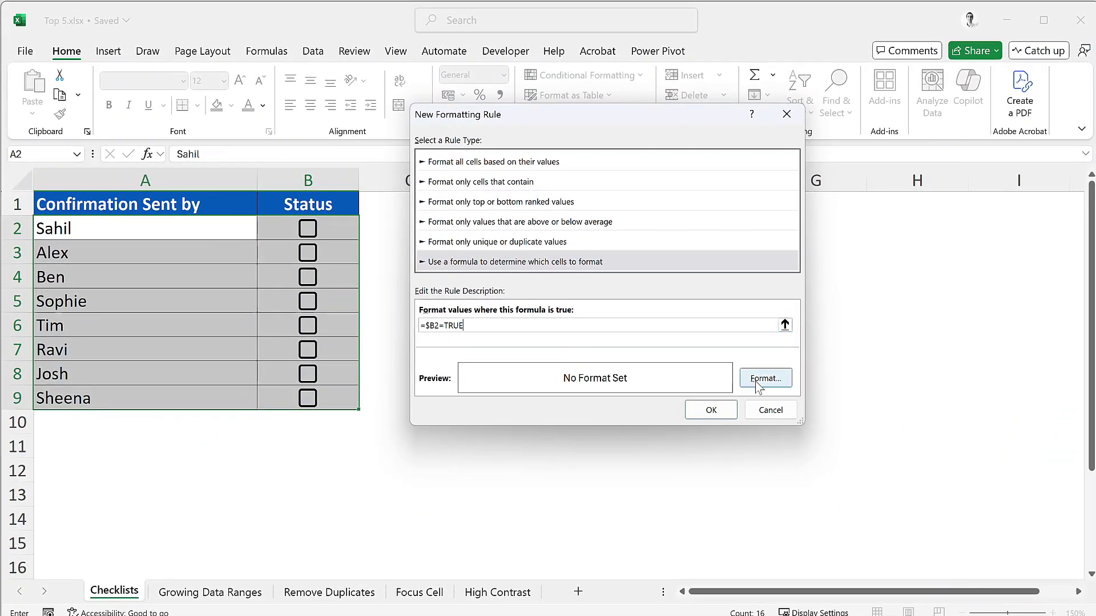
Give the rule a light green fill, apply it, and tick Ben and Ravi.
{"action": "left_click", "coordinate": [756, 383]}
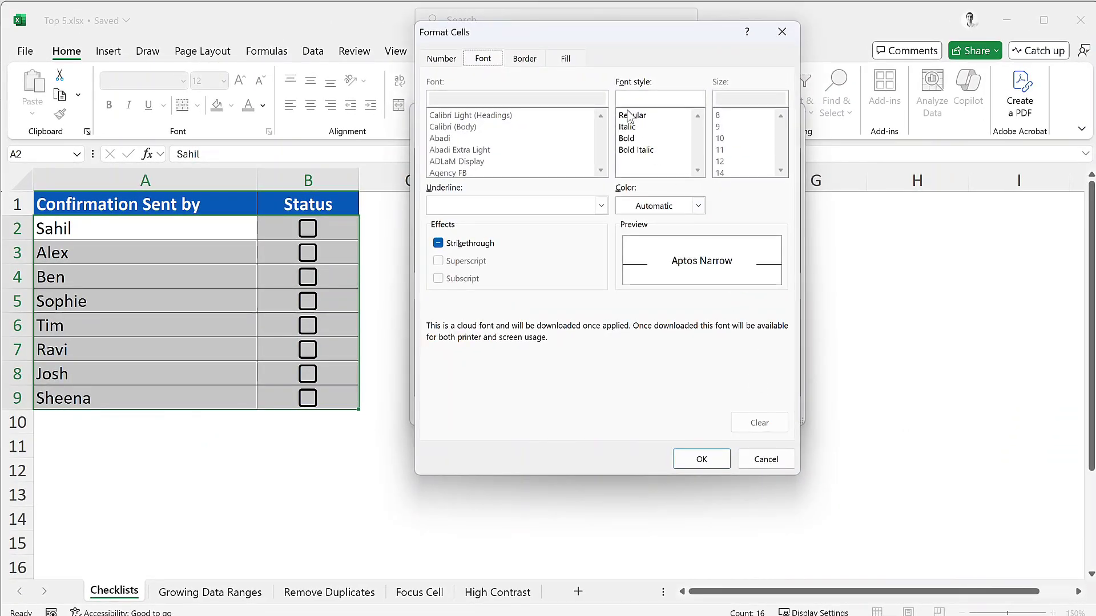
{"action": "left_click", "coordinate": [565, 58]}
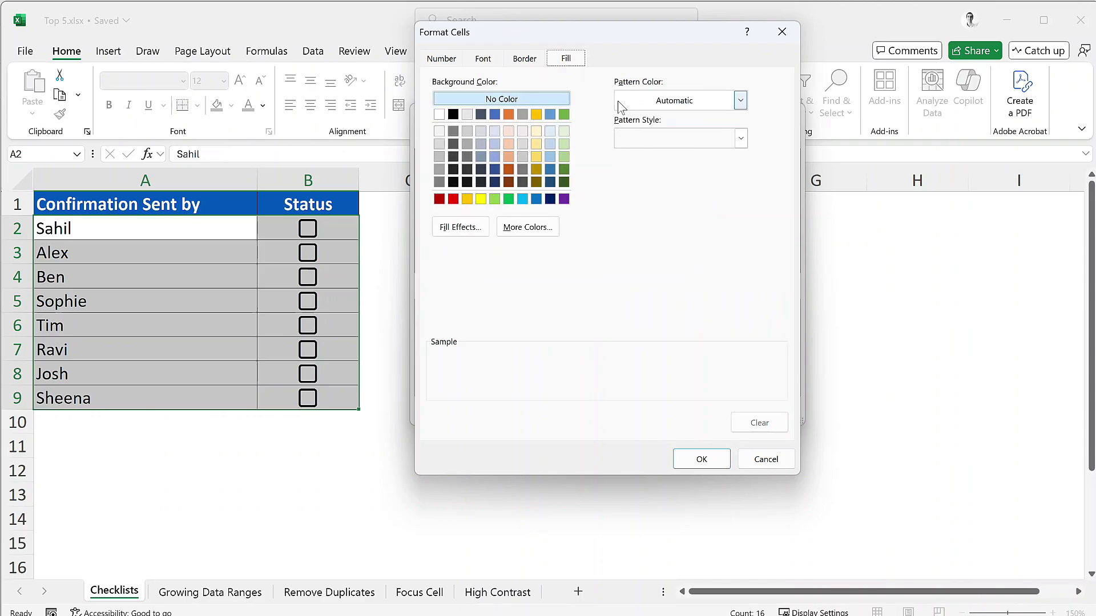
{"action": "left_click", "coordinate": [565, 130]}
{"action": "left_click", "coordinate": [703, 459]}
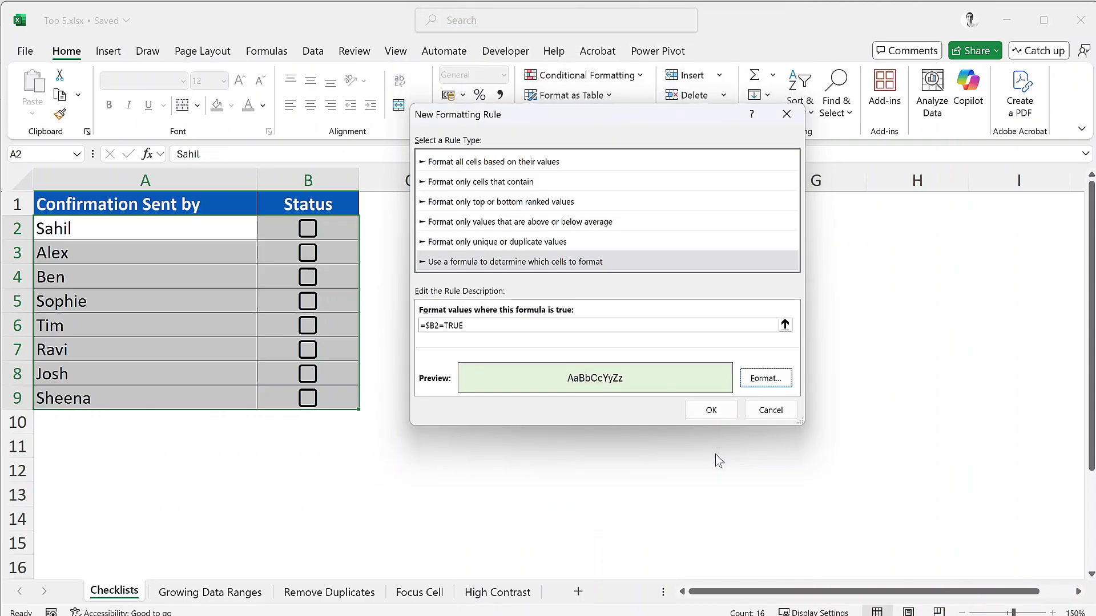
{"action": "left_click", "coordinate": [721, 416]}
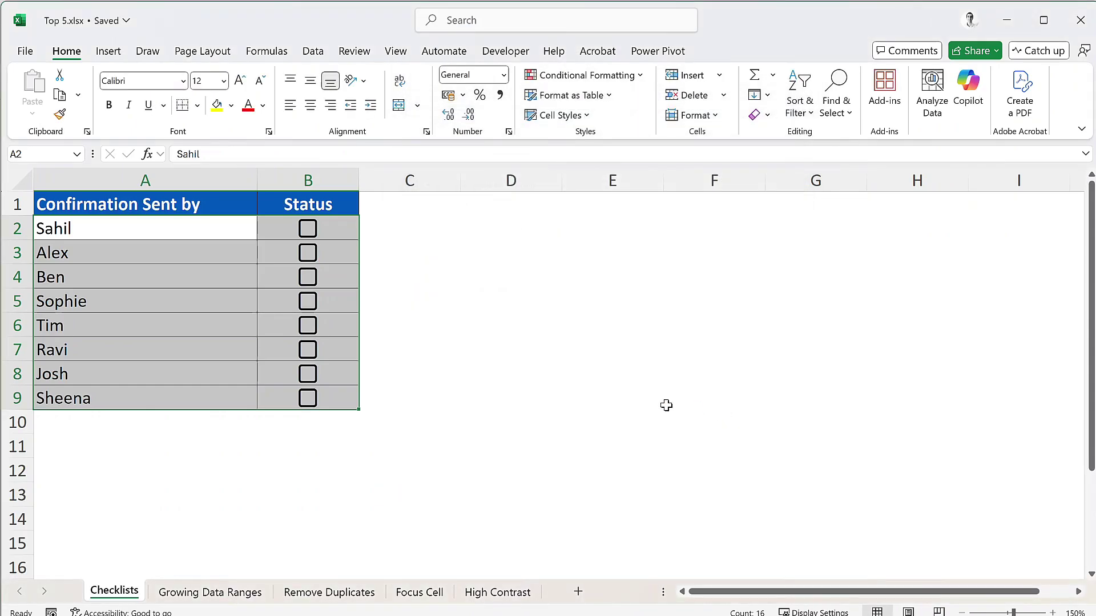
{"action": "left_click", "coordinate": [307, 281]}
{"action": "left_click", "coordinate": [316, 354]}
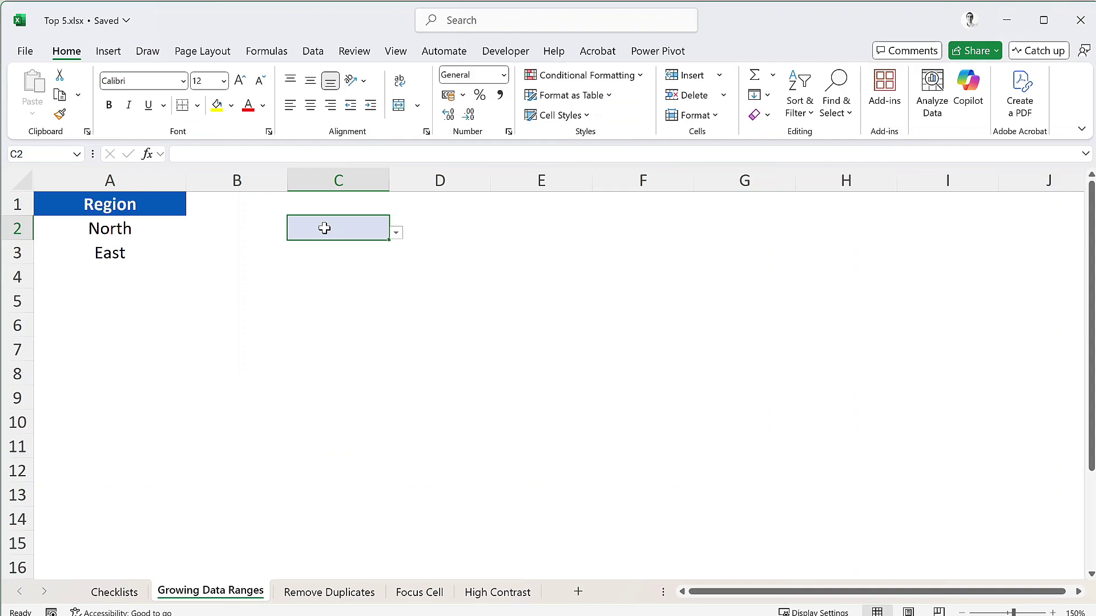
Add West in A4 and check whether C2's region dropdown lists it.
{"action": "left_click", "coordinate": [396, 232]}
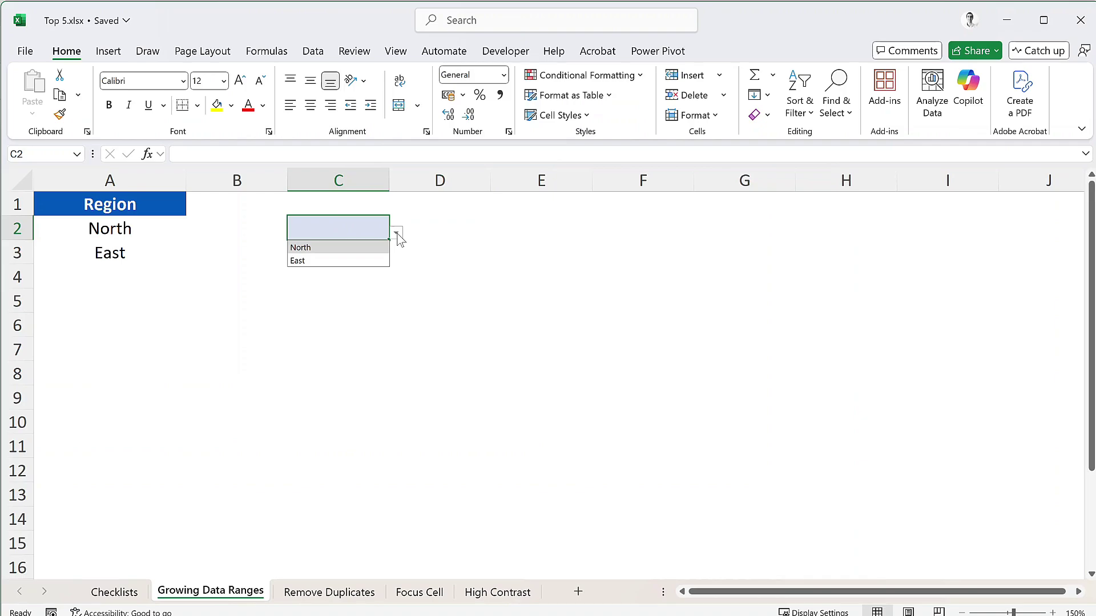
{"action": "key", "text": "Escape"}
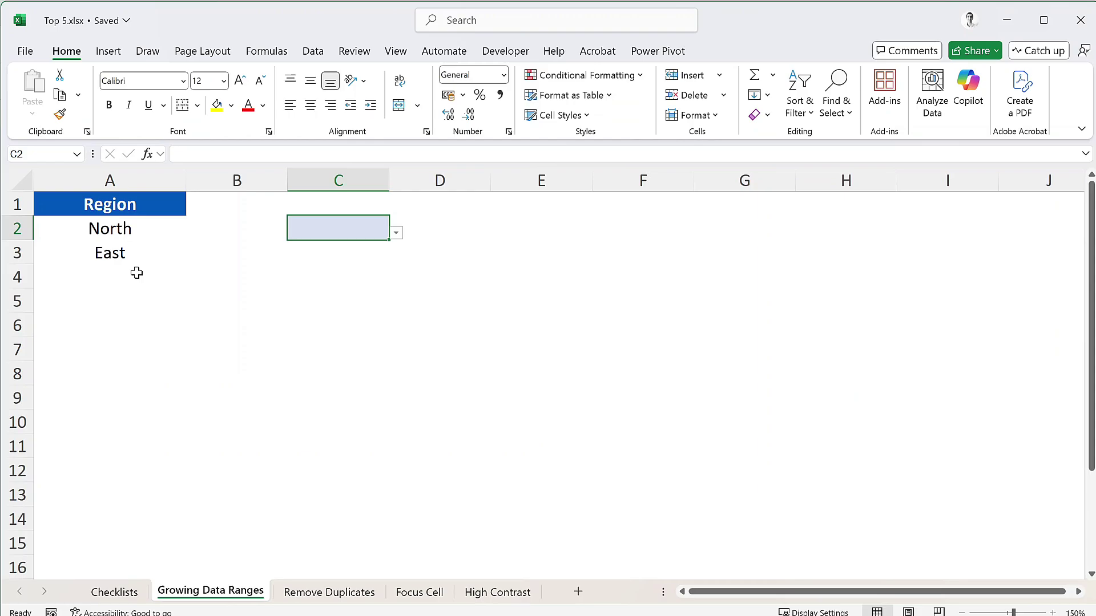
{"action": "left_click", "coordinate": [135, 275]}
{"action": "type", "text": "West"}
{"action": "key", "text": "Tab"}
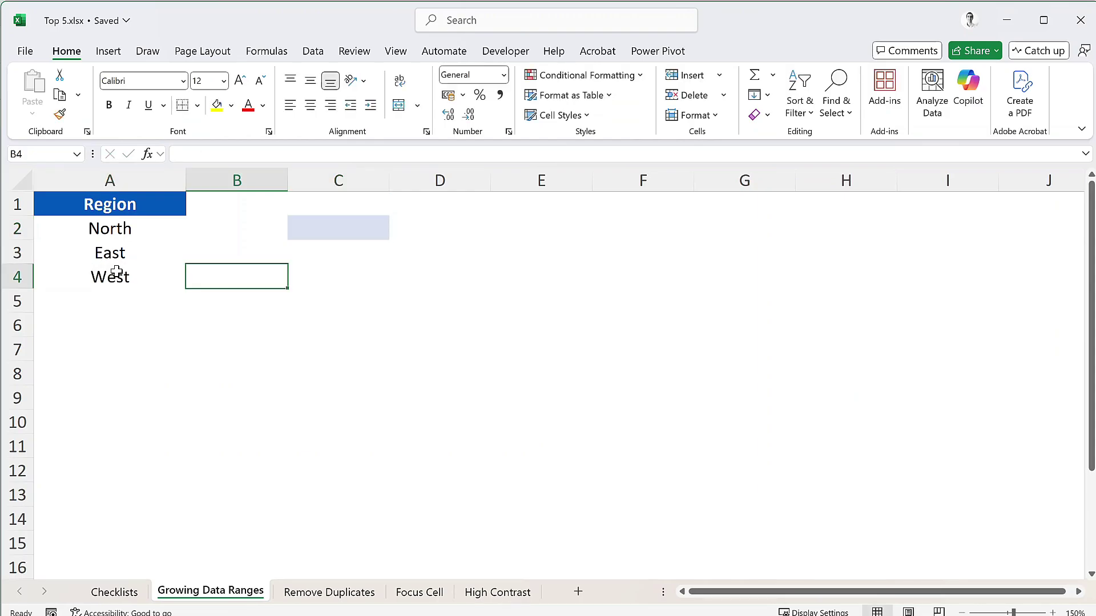
{"action": "left_click", "coordinate": [365, 226]}
{"action": "left_click", "coordinate": [396, 233]}
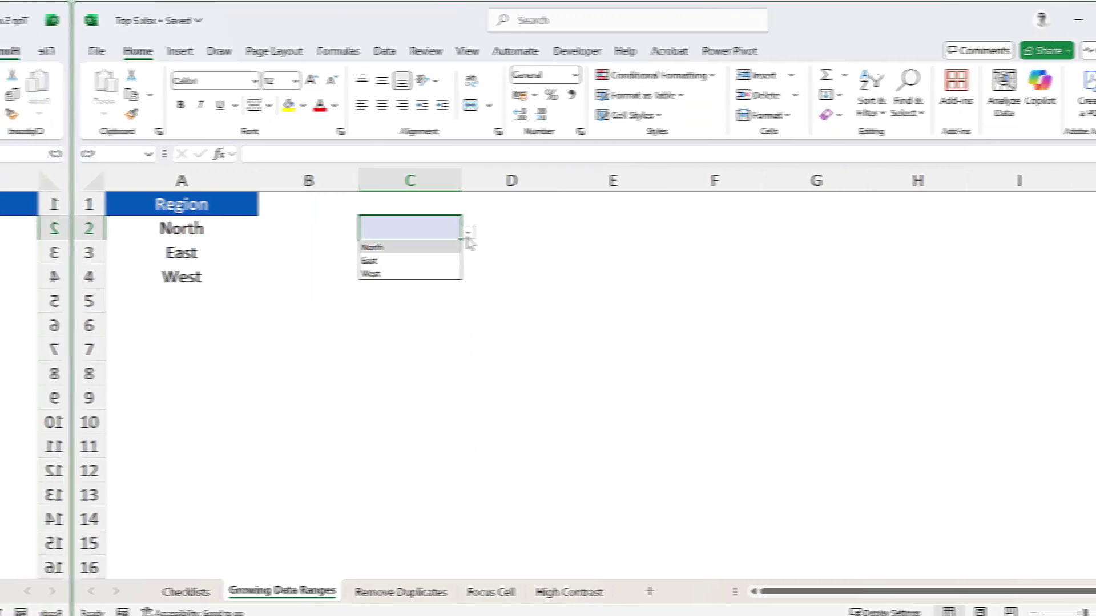
Set C2's data validation to a List sourced from region cells A2:A10.
{"action": "left_click", "coordinate": [313, 51]}
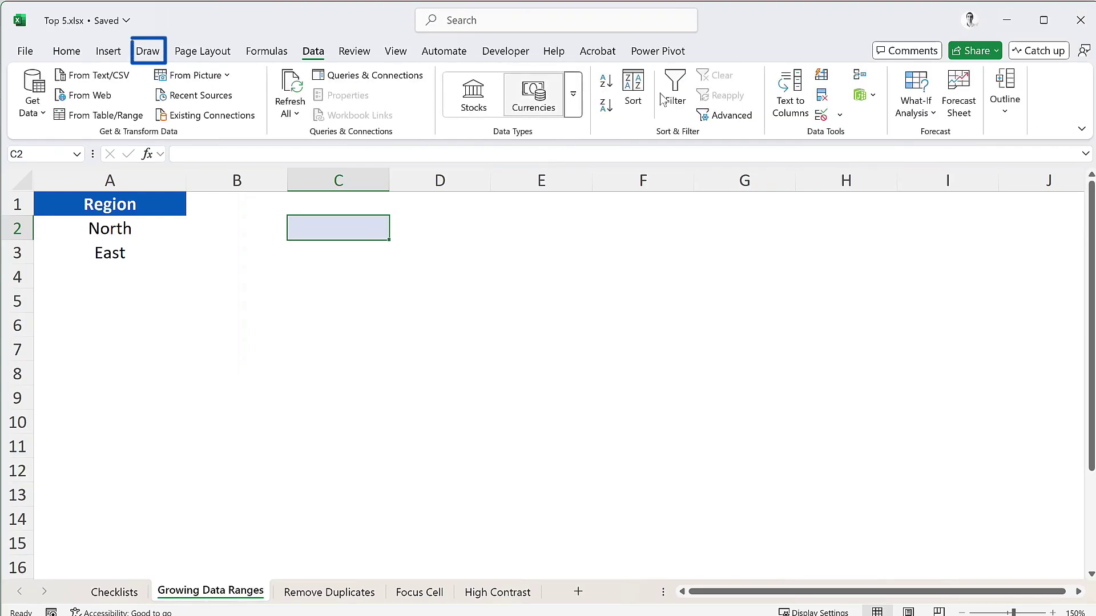
{"action": "left_click", "coordinate": [821, 115]}
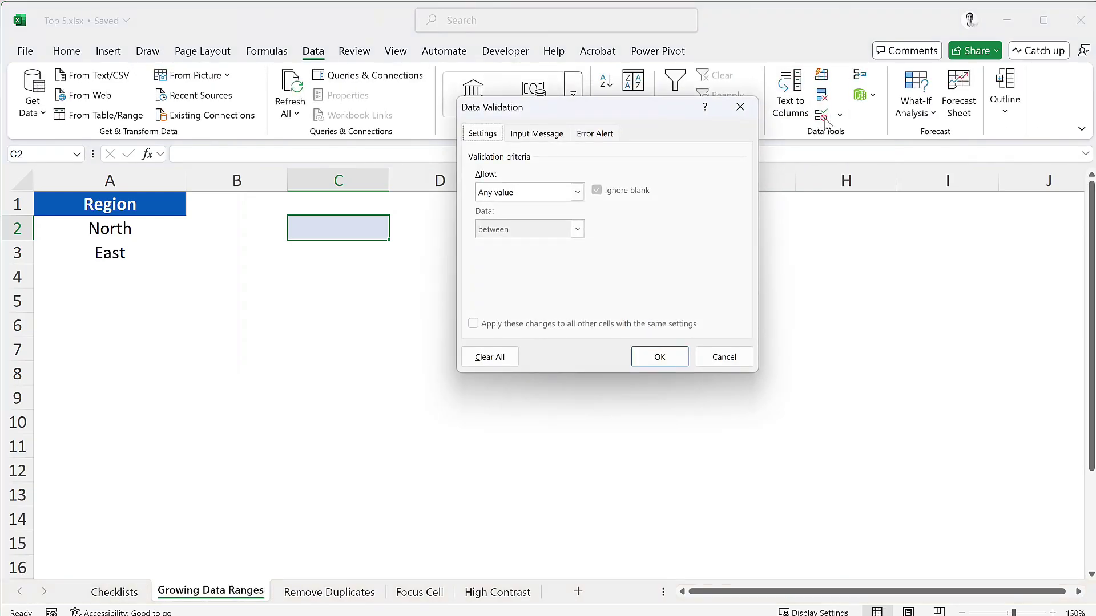
{"action": "left_click", "coordinate": [576, 192]}
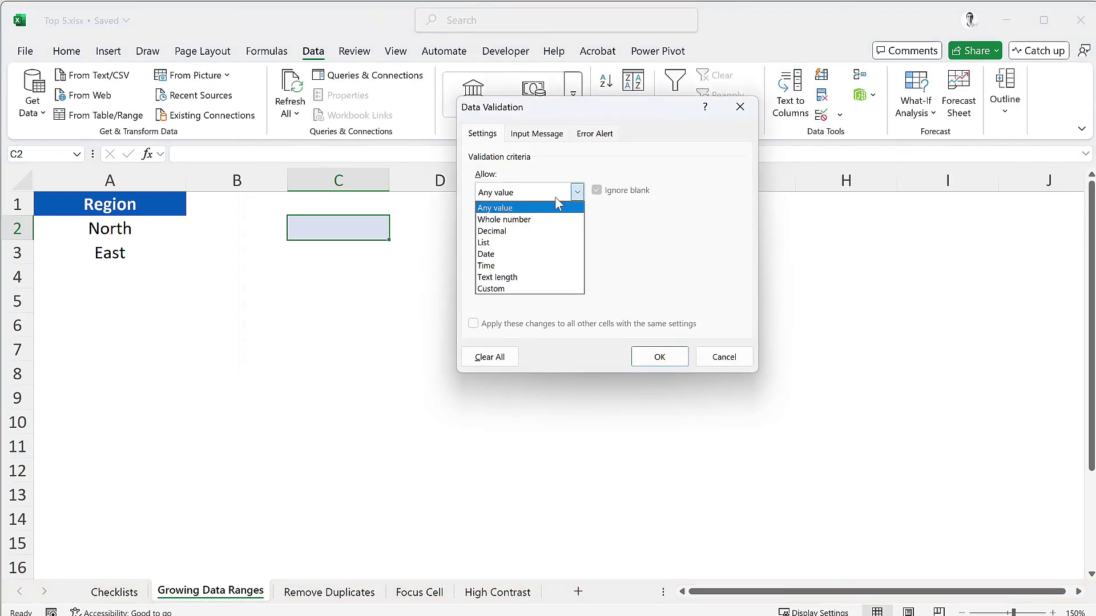
{"action": "left_click", "coordinate": [495, 242]}
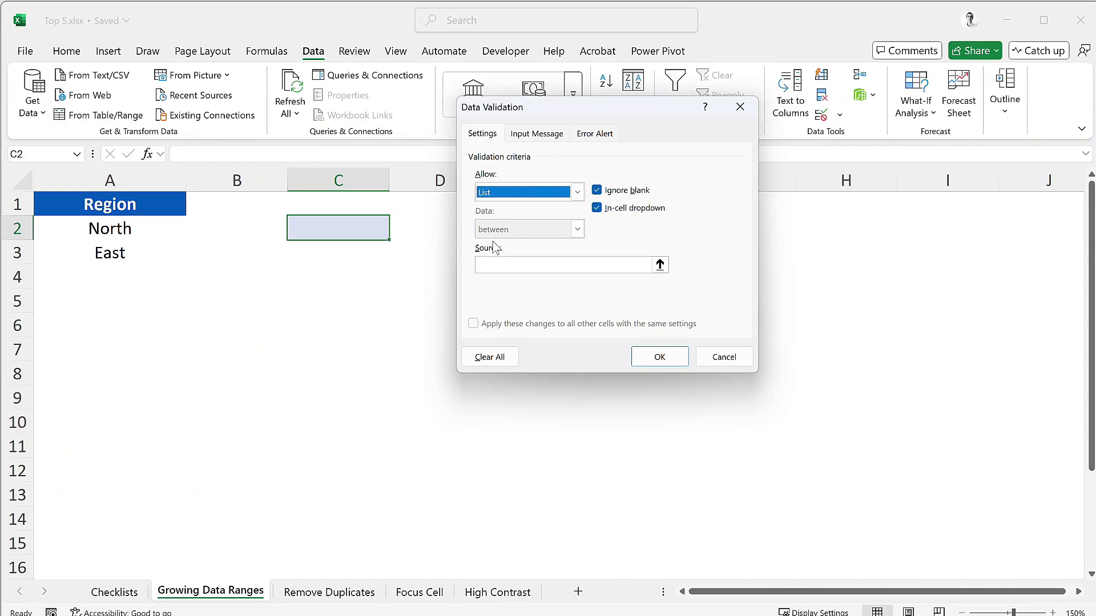
{"action": "left_click", "coordinate": [634, 265]}
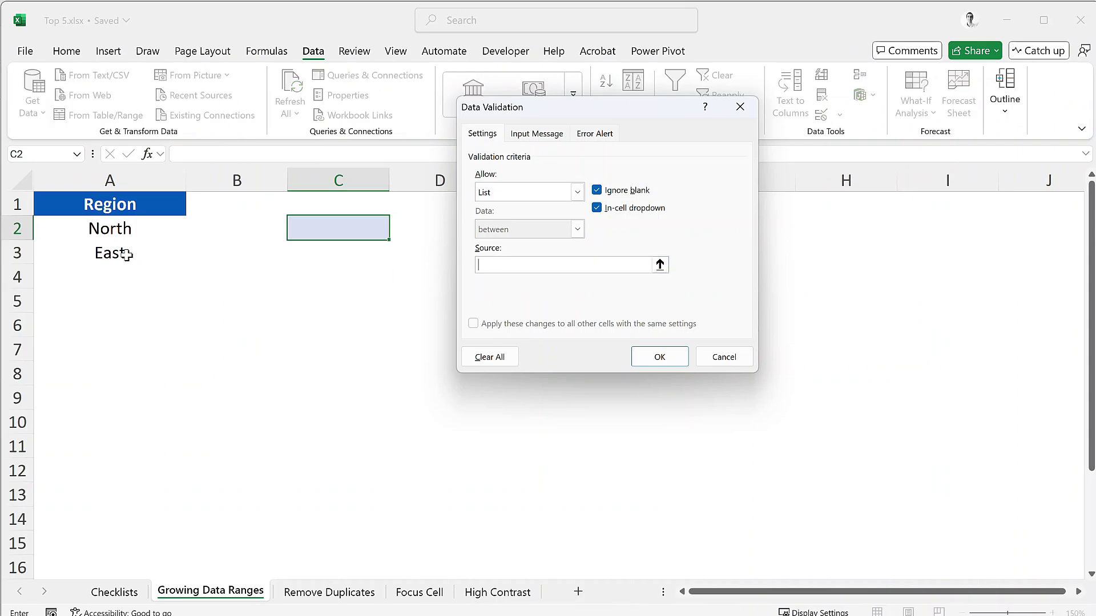
{"action": "left_click_drag", "start_coordinate": [101, 231], "coordinate": [73, 428]}
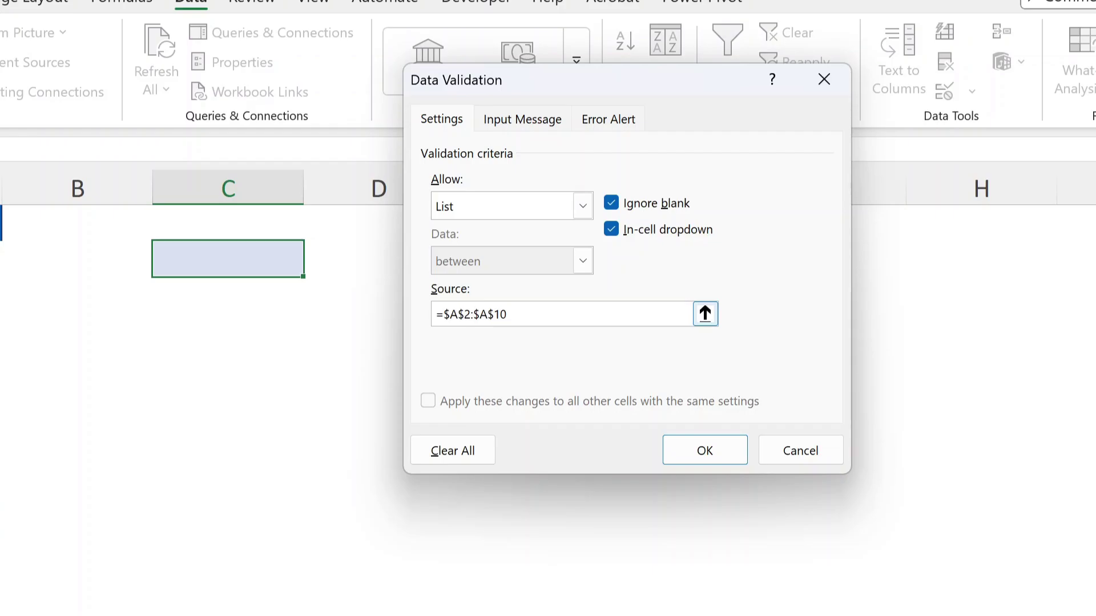
{"action": "type", "text": ":"}
Confirm the list validation and check C2's region choices.
{"action": "left_click", "coordinate": [704, 450]}
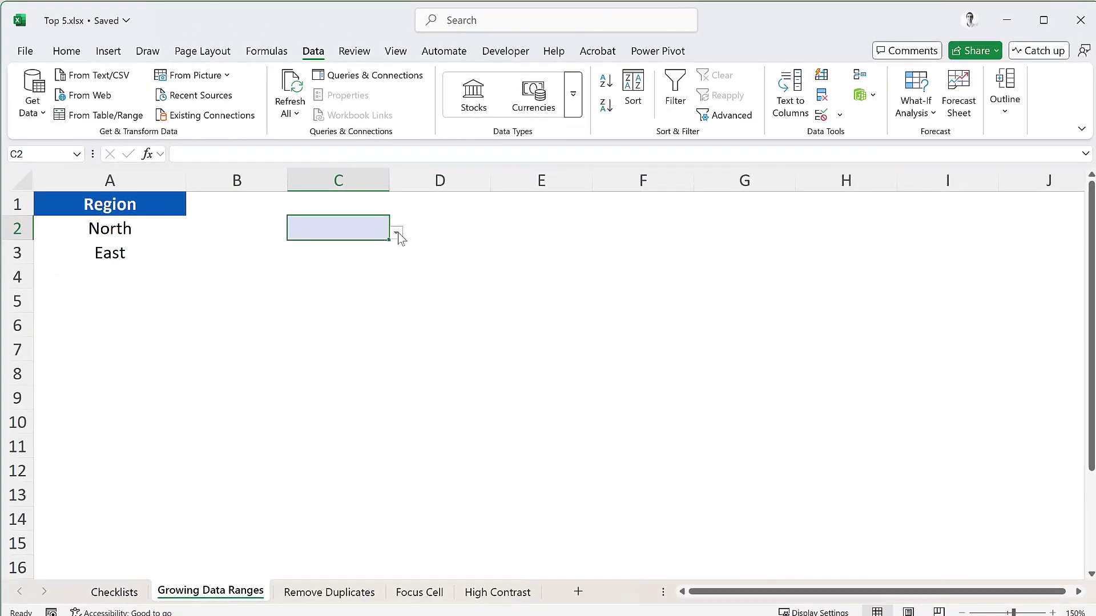
{"action": "left_click", "coordinate": [397, 232]}
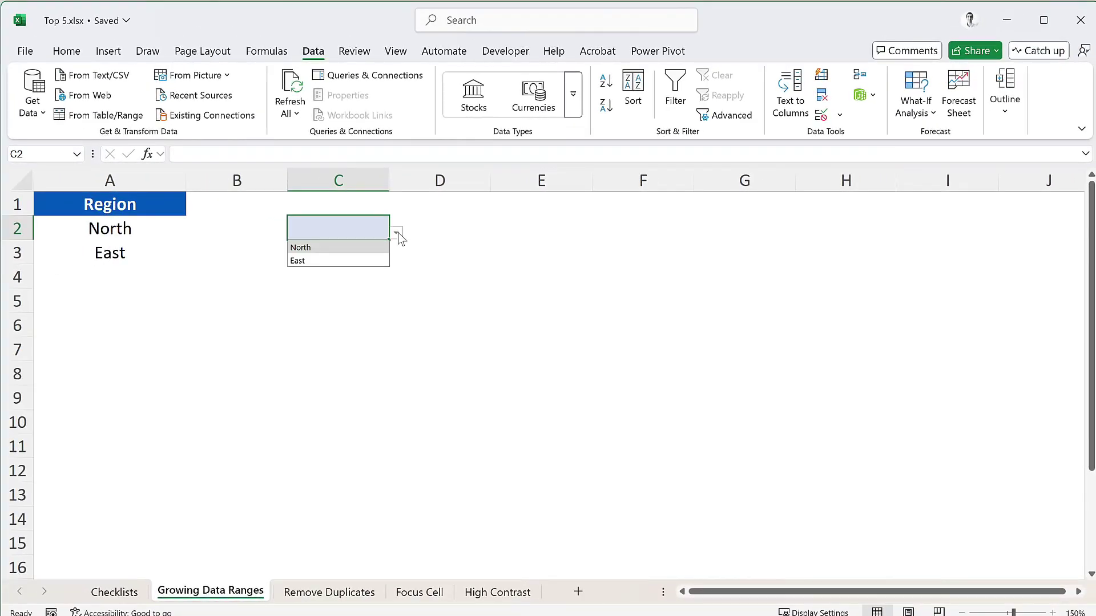
{"action": "left_click", "coordinate": [399, 233]}
Add West in A4 and South in A5, then reselect C2.
{"action": "left_click", "coordinate": [114, 267]}
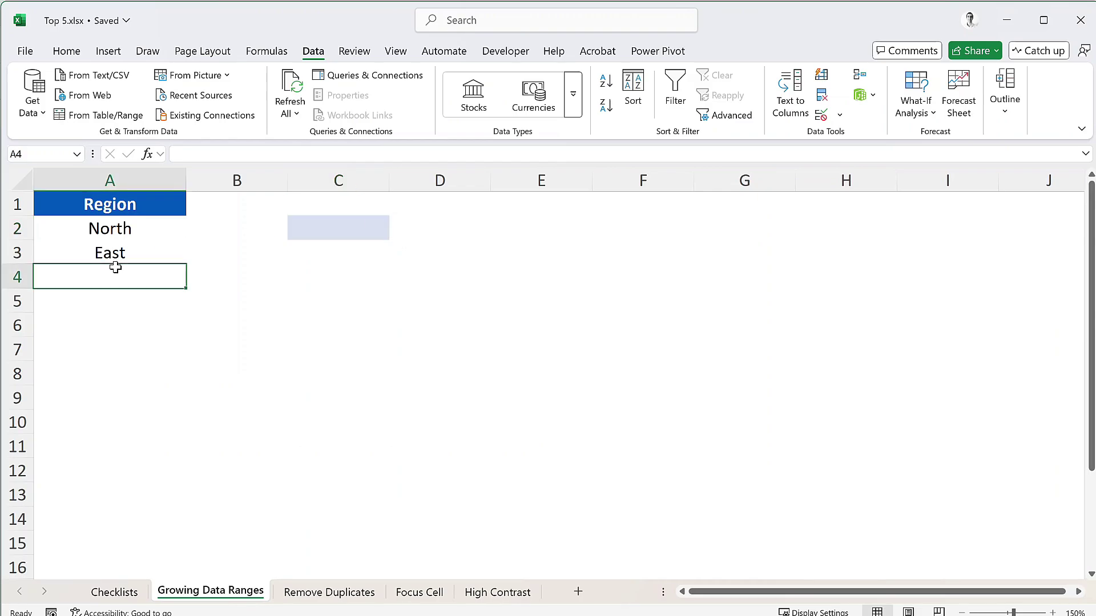
{"action": "type", "text": "West"}
{"action": "key", "text": "Return"}
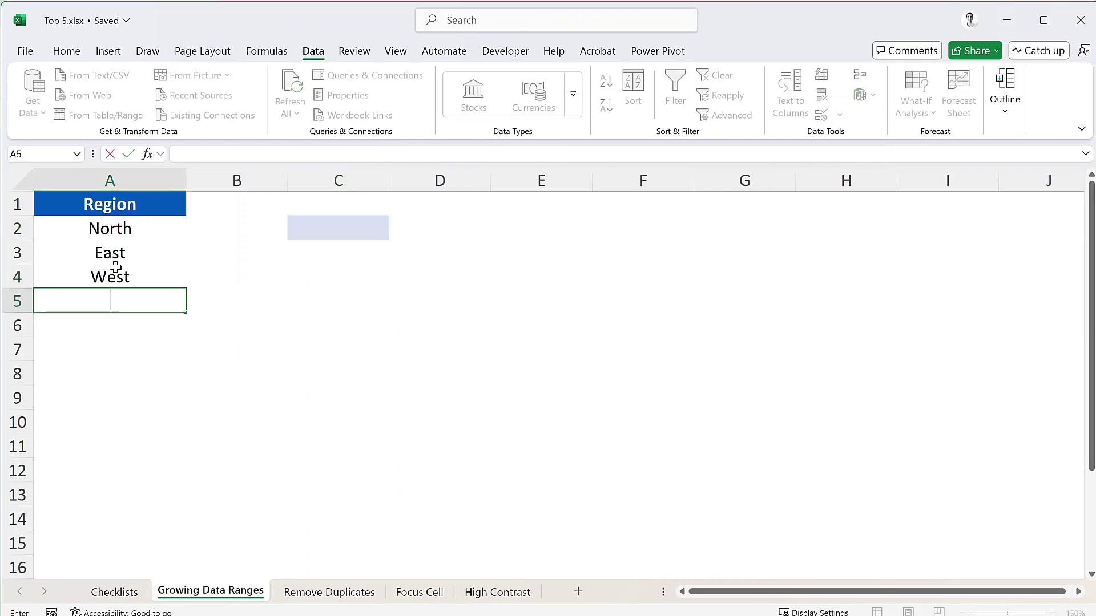
{"action": "type", "text": "South"}
{"action": "key", "text": "Tab"}
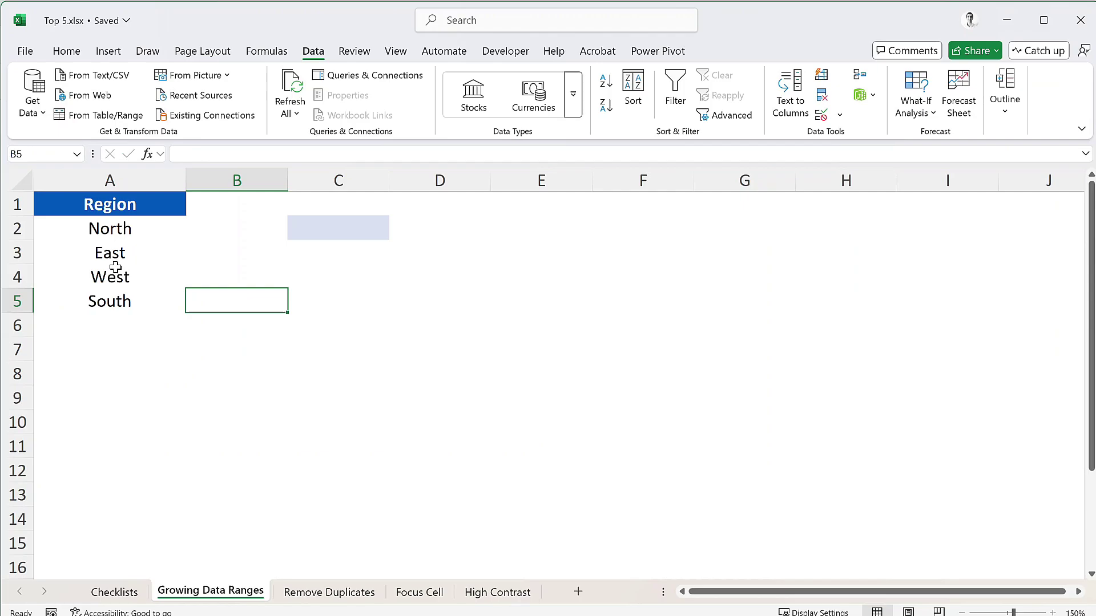
{"action": "left_click", "coordinate": [387, 228]}
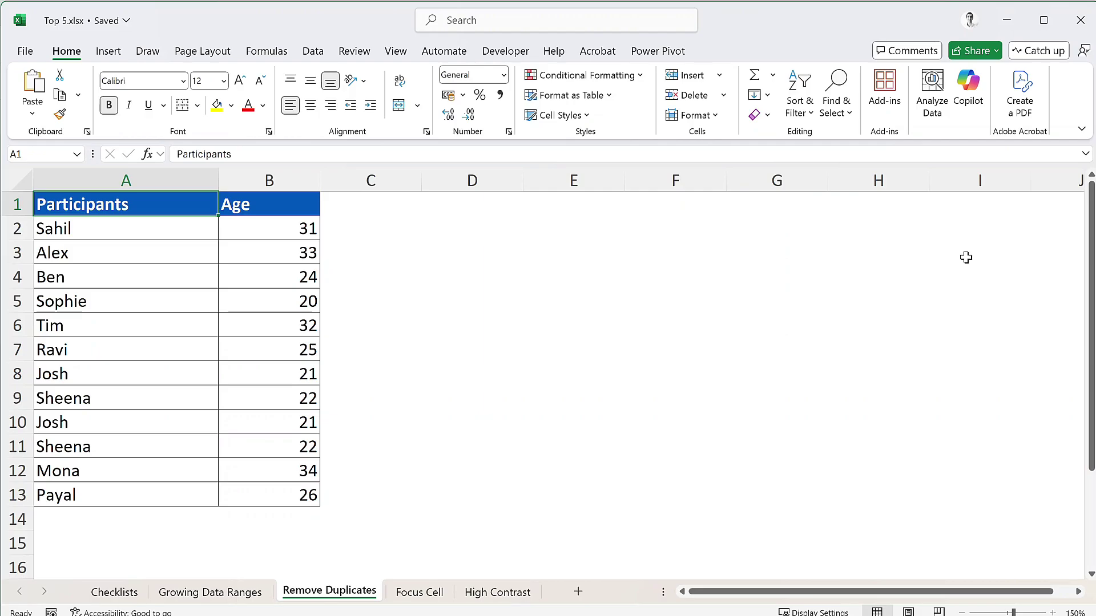
Ask Copilot to highlight the duplicate rows in A1:B13.
{"action": "left_click", "coordinate": [968, 86]}
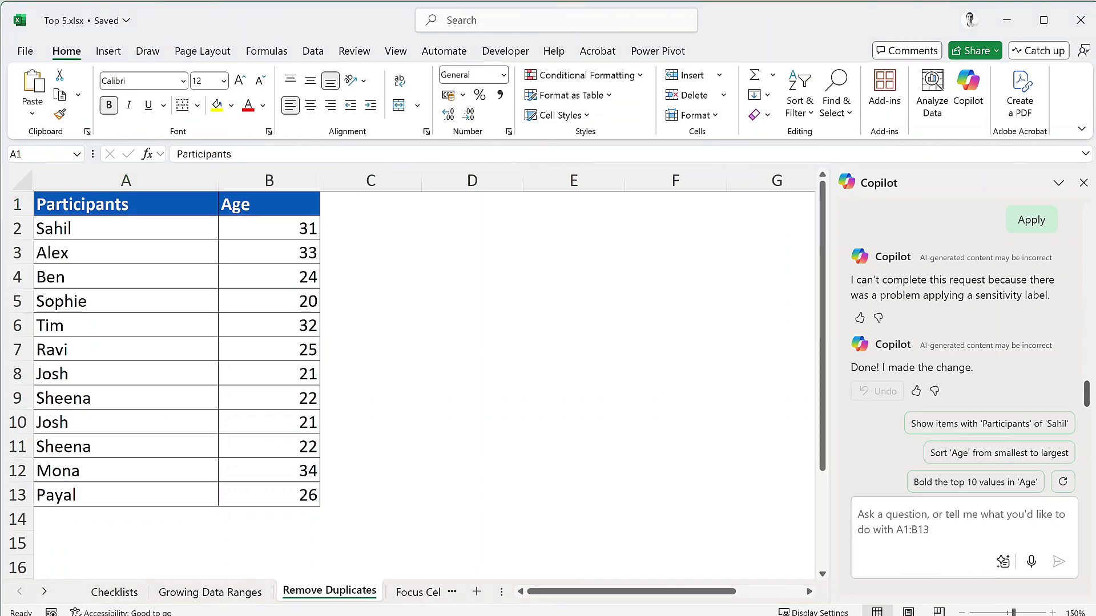
{"action": "type", "text": "Can you highlight the duplicate rows in cells A1:B13?"}
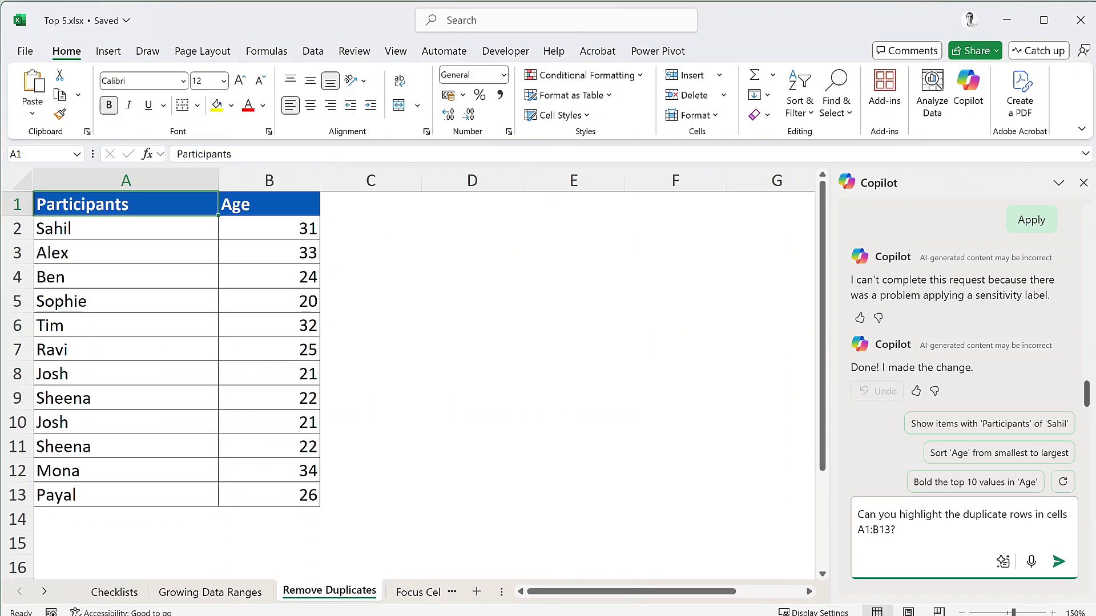
{"action": "left_click", "coordinate": [1059, 562]}
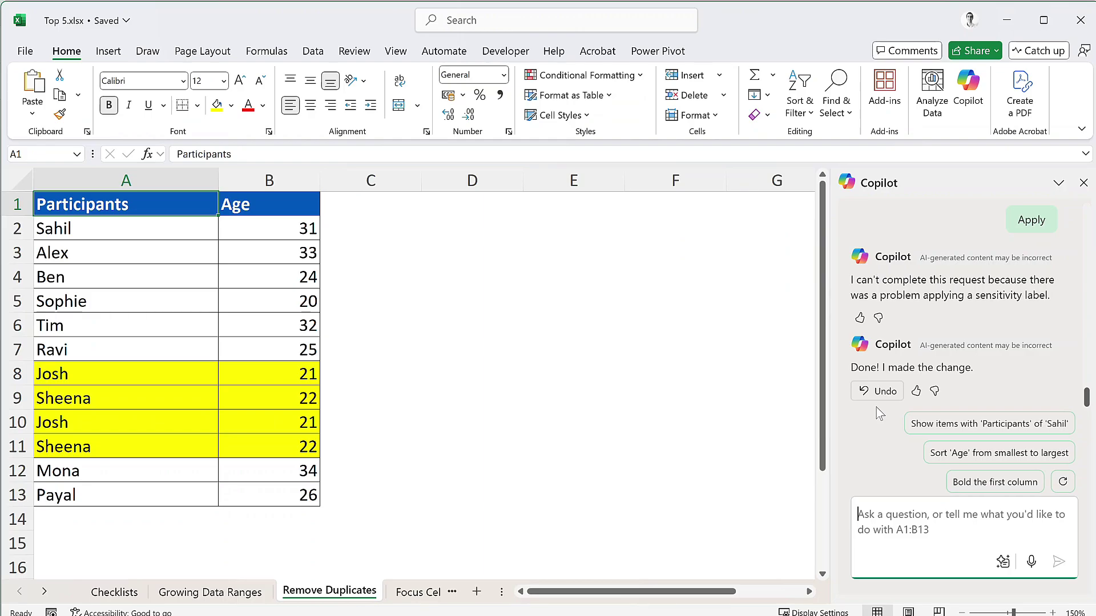
Close Copilot, turn on Focus Cell, and test it on cells G8 and F4.
{"action": "left_click", "coordinate": [1083, 183]}
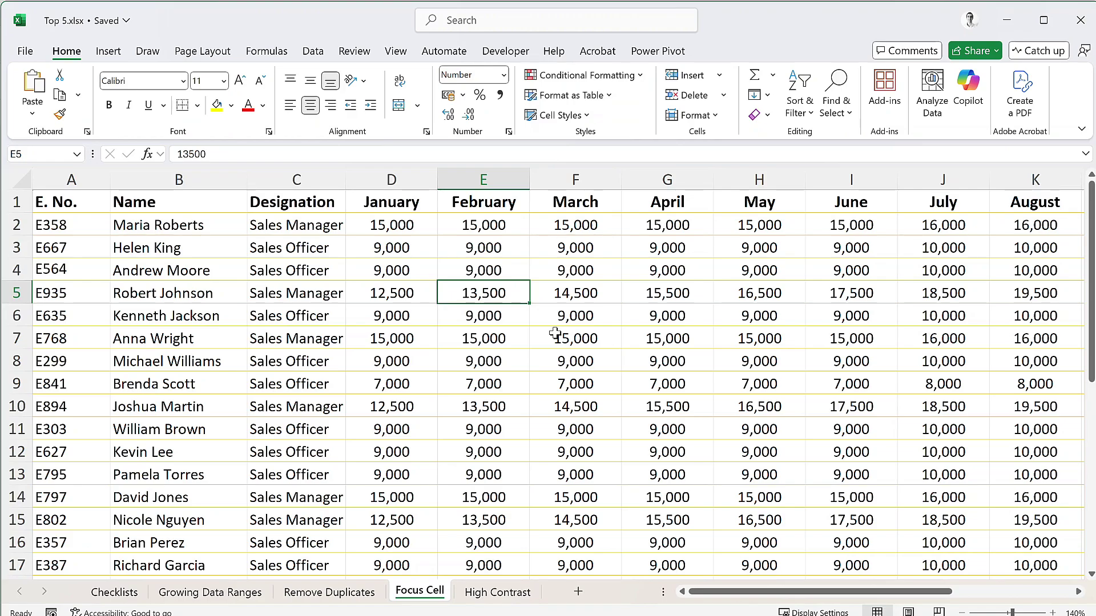
{"action": "left_click", "coordinate": [395, 51]}
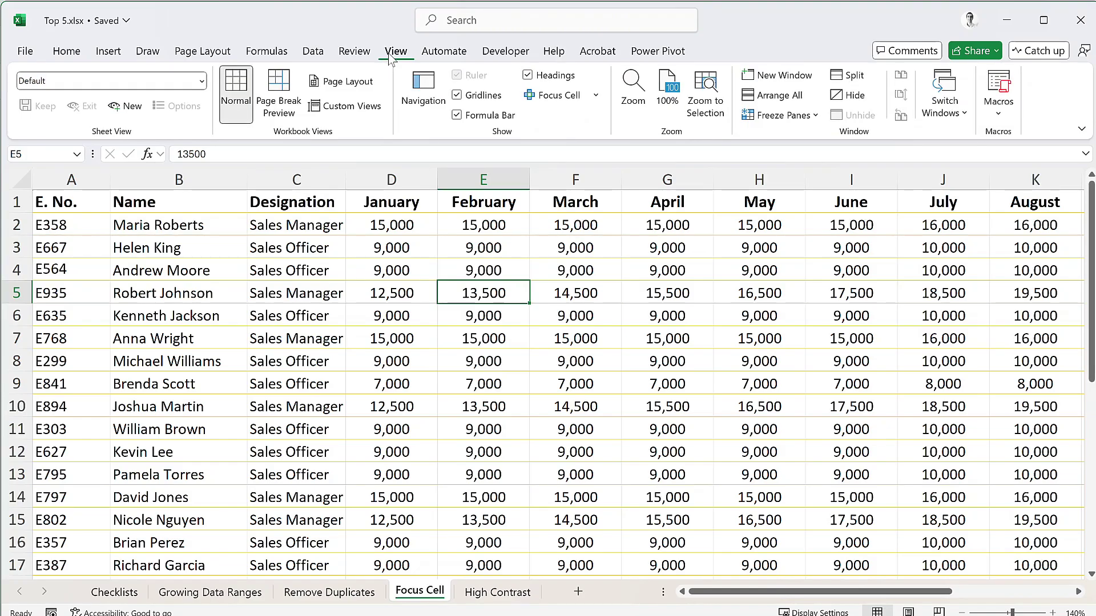
{"action": "left_click", "coordinate": [556, 95]}
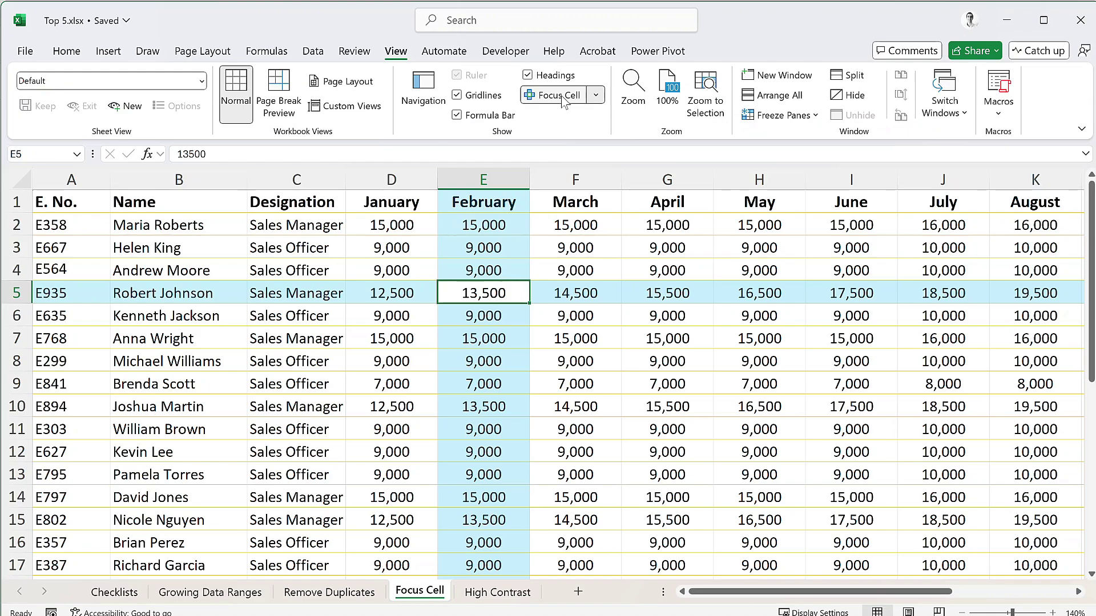
{"action": "left_click", "coordinate": [324, 313]}
{"action": "left_click", "coordinate": [676, 366]}
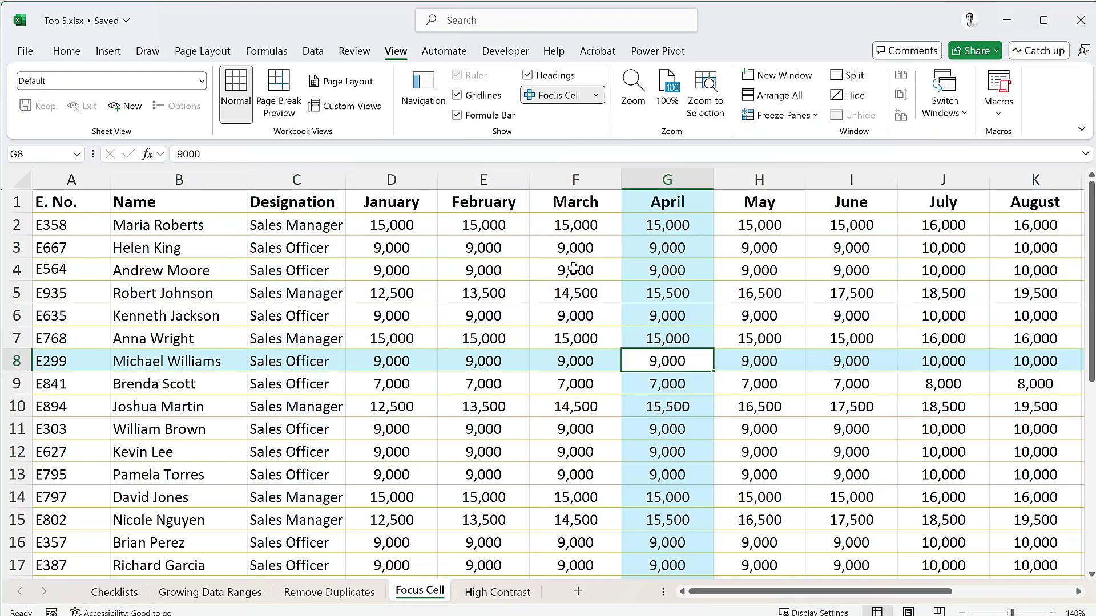
{"action": "left_click", "coordinate": [576, 270]}
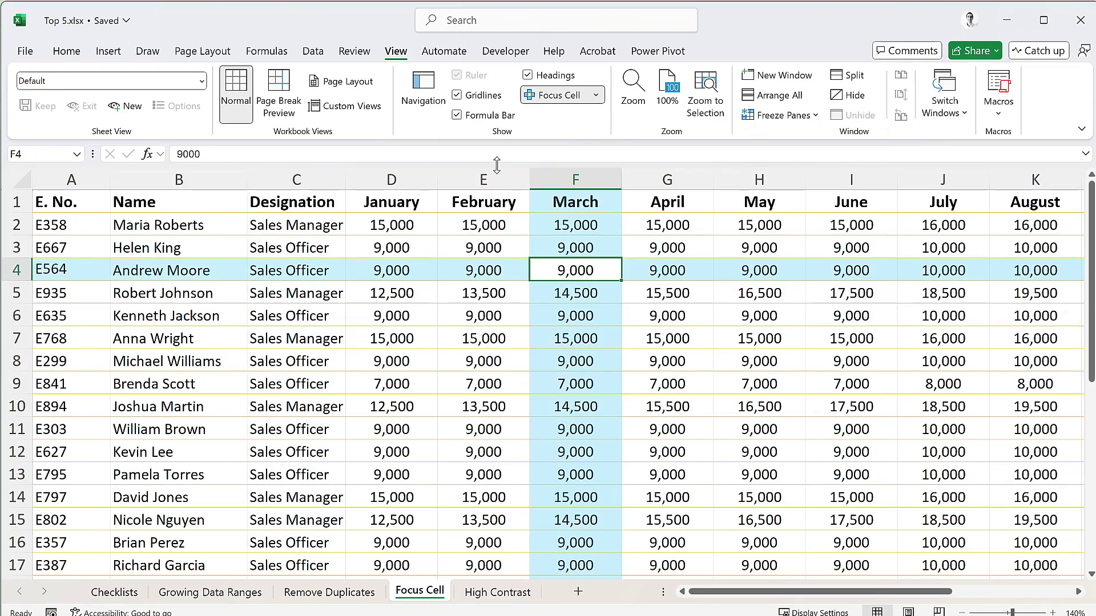
Change the Focus Cell colour to light green and check it on G9 and E8.
{"action": "left_click", "coordinate": [597, 99]}
{"action": "mouse_move", "coordinate": [587, 139]}
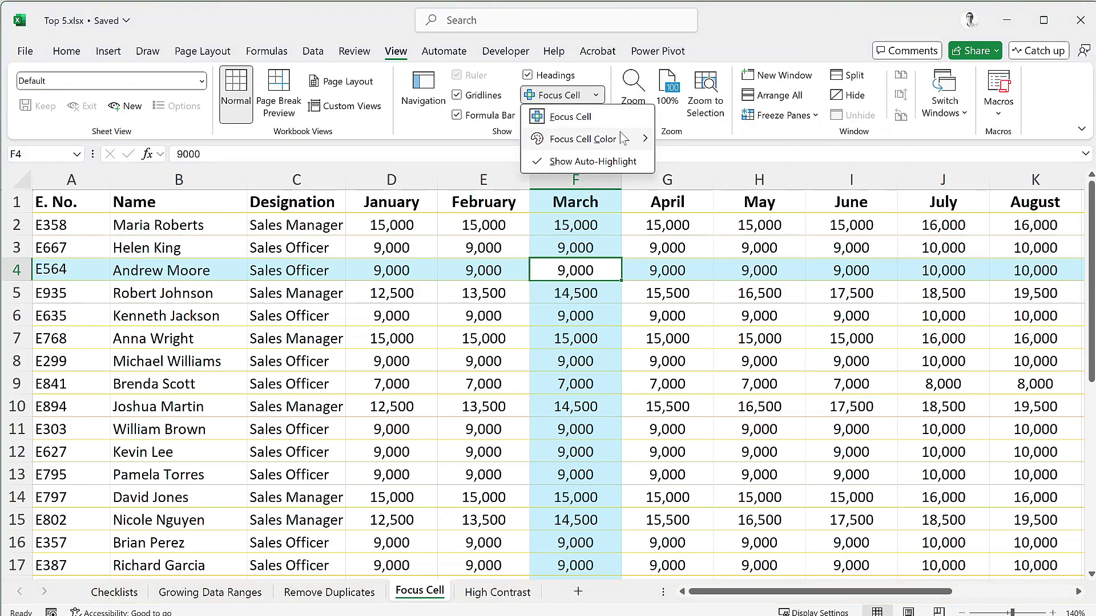
{"action": "left_click", "coordinate": [751, 197]}
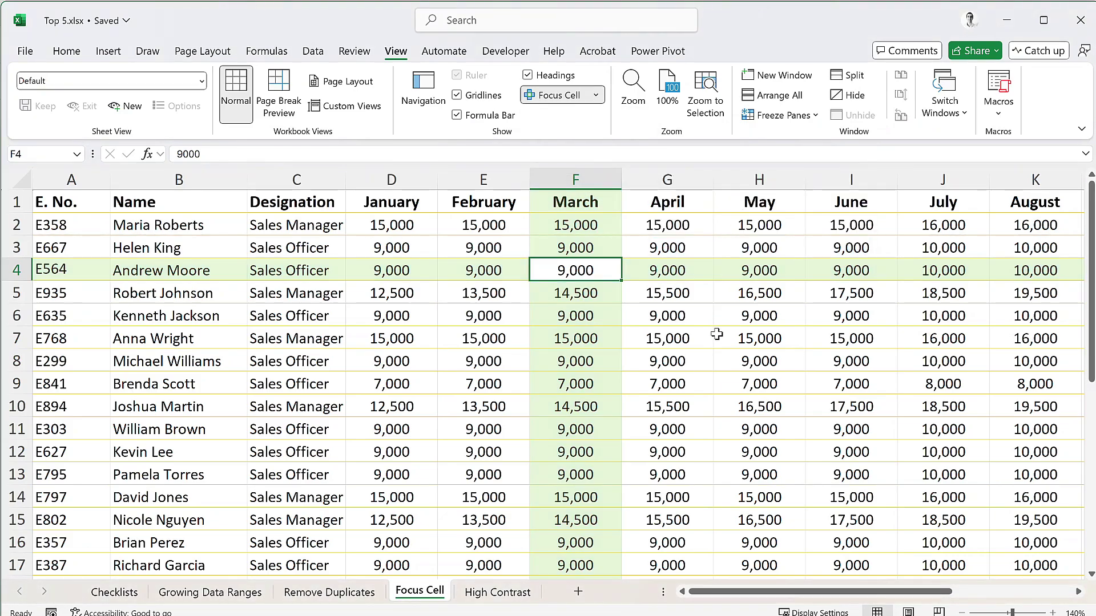
{"action": "left_click", "coordinate": [625, 384]}
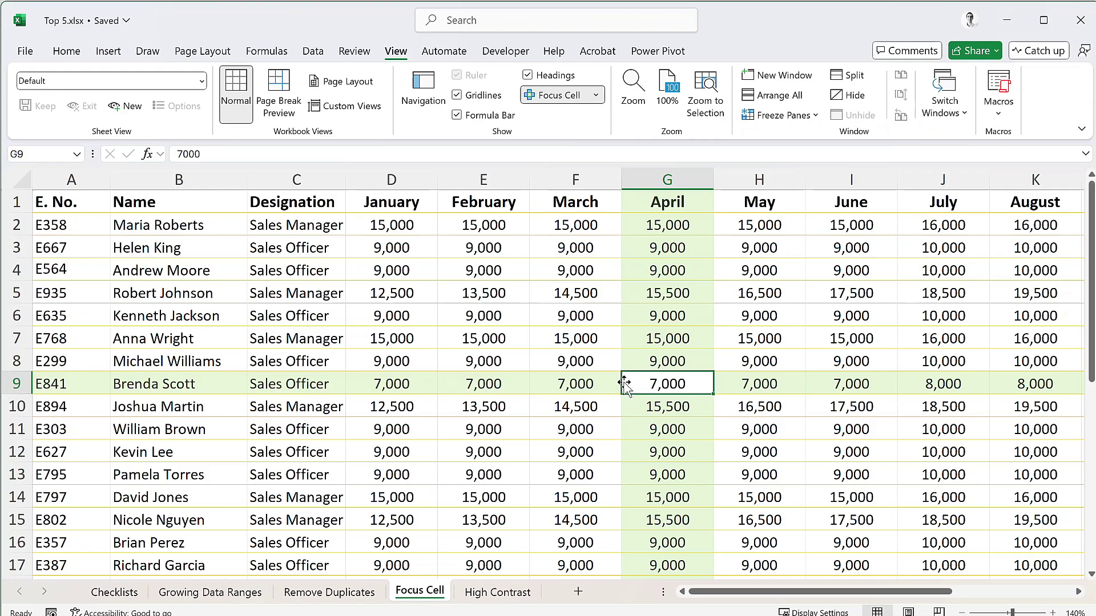
{"action": "left_click", "coordinate": [451, 356]}
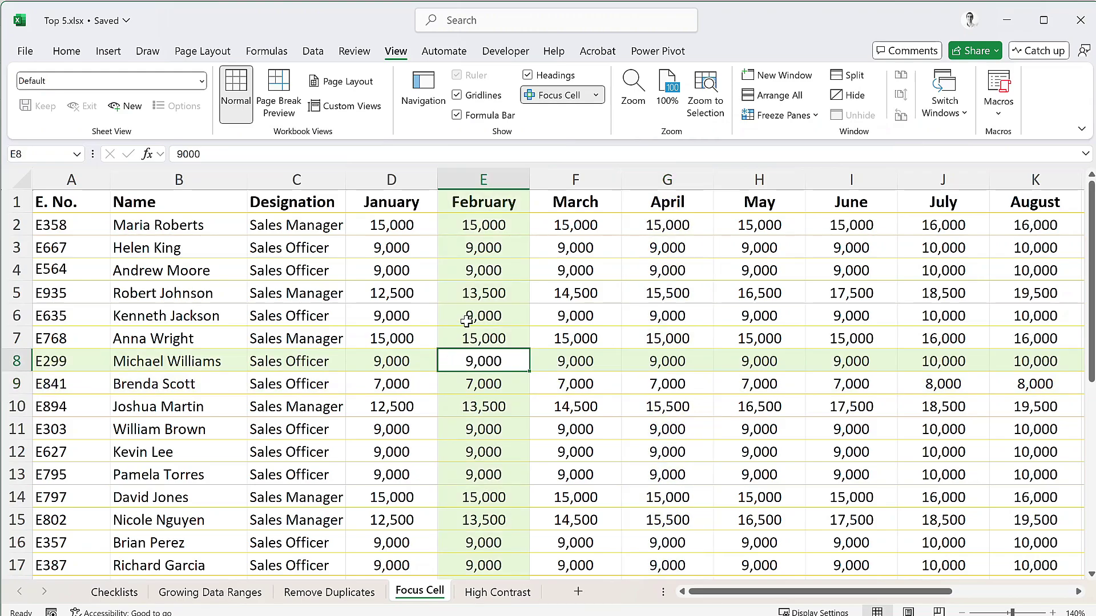
Turn off Focus Cell and fill the header row A1:F1 blue.
{"action": "left_click", "coordinate": [568, 97]}
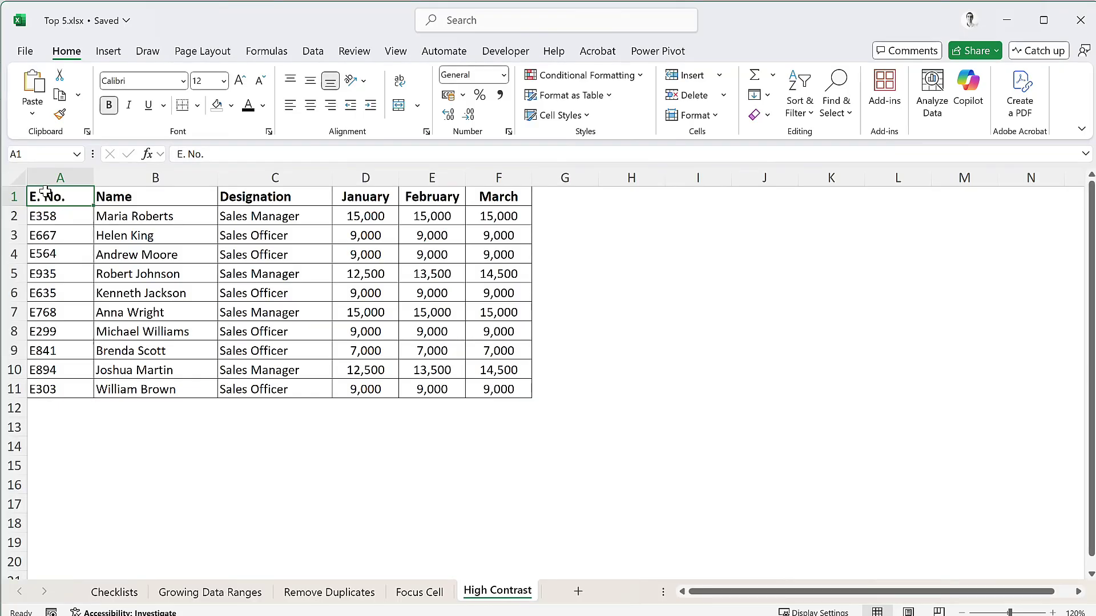
{"action": "left_click_drag", "start_coordinate": [62, 202], "coordinate": [496, 198]}
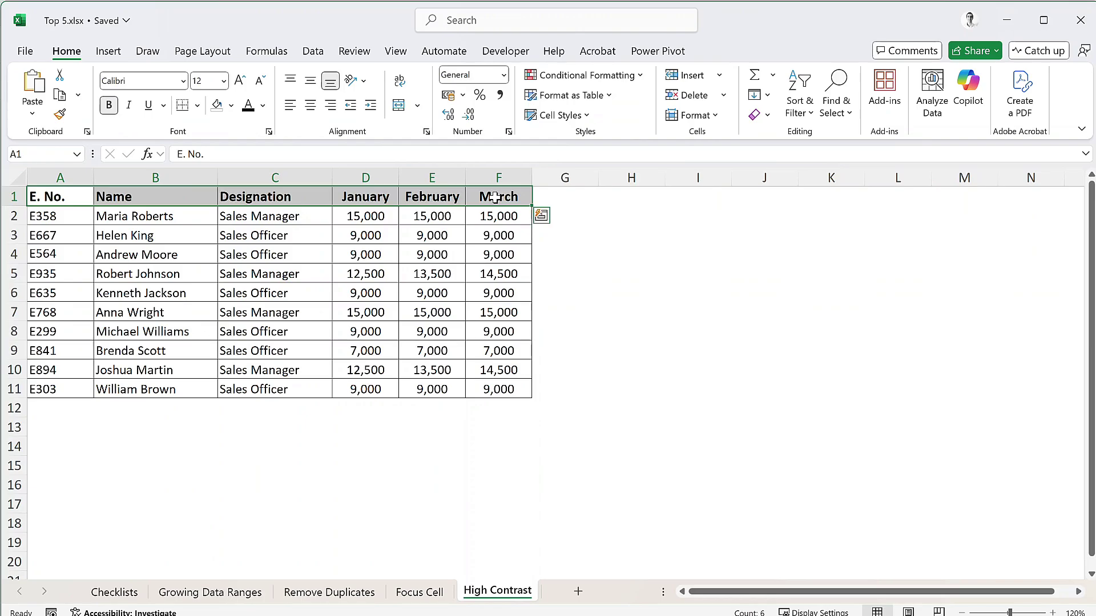
{"action": "left_click", "coordinate": [230, 105]}
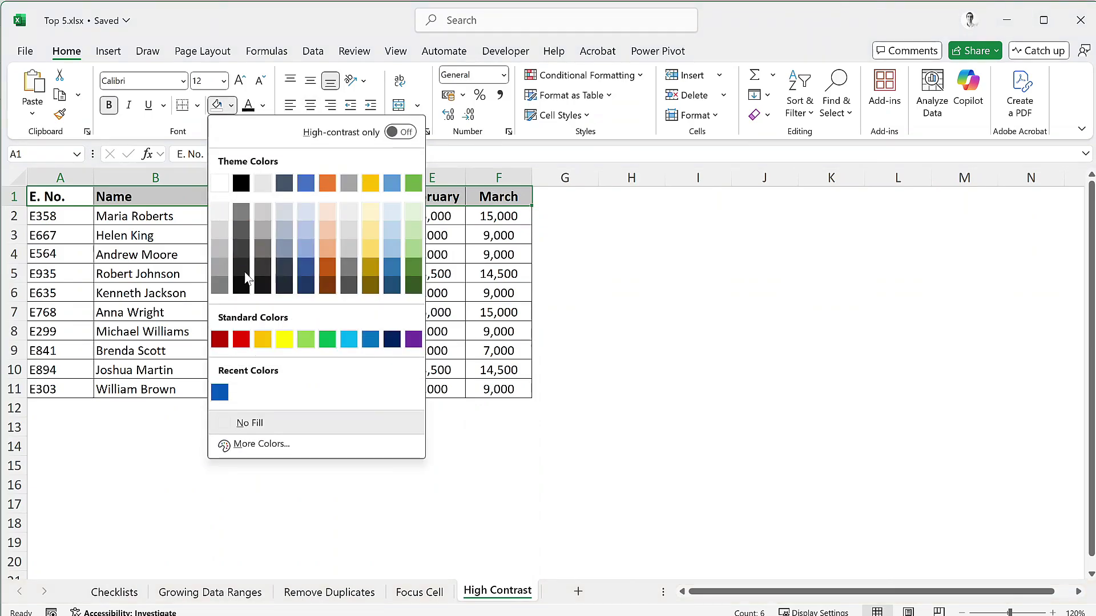
{"action": "left_click", "coordinate": [219, 392]}
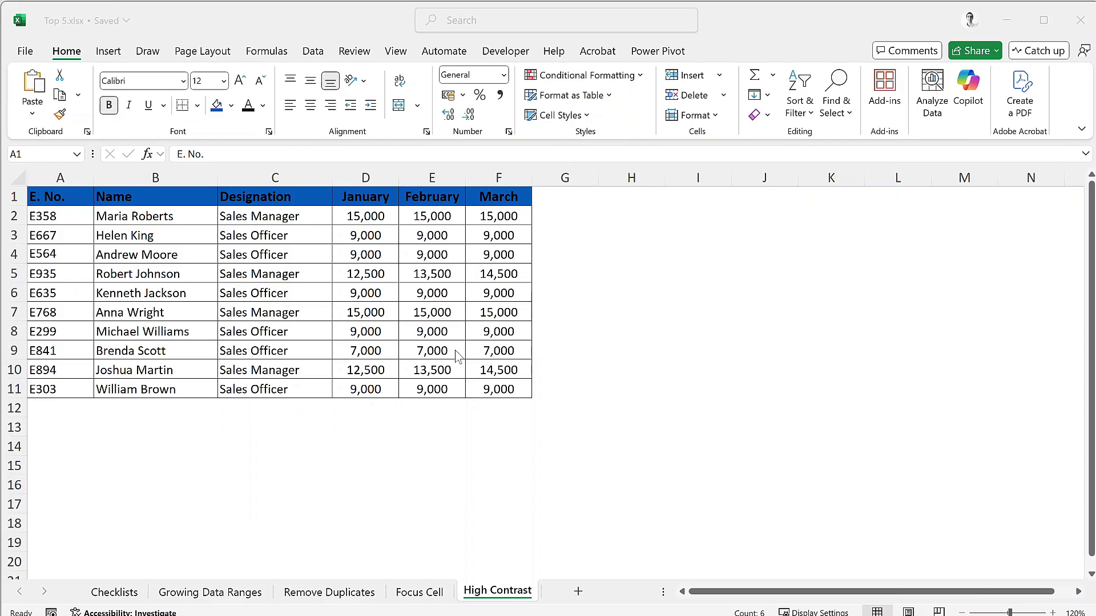
Limit the font colour choices to high-contrast colours only.
{"action": "left_click", "coordinate": [263, 105]}
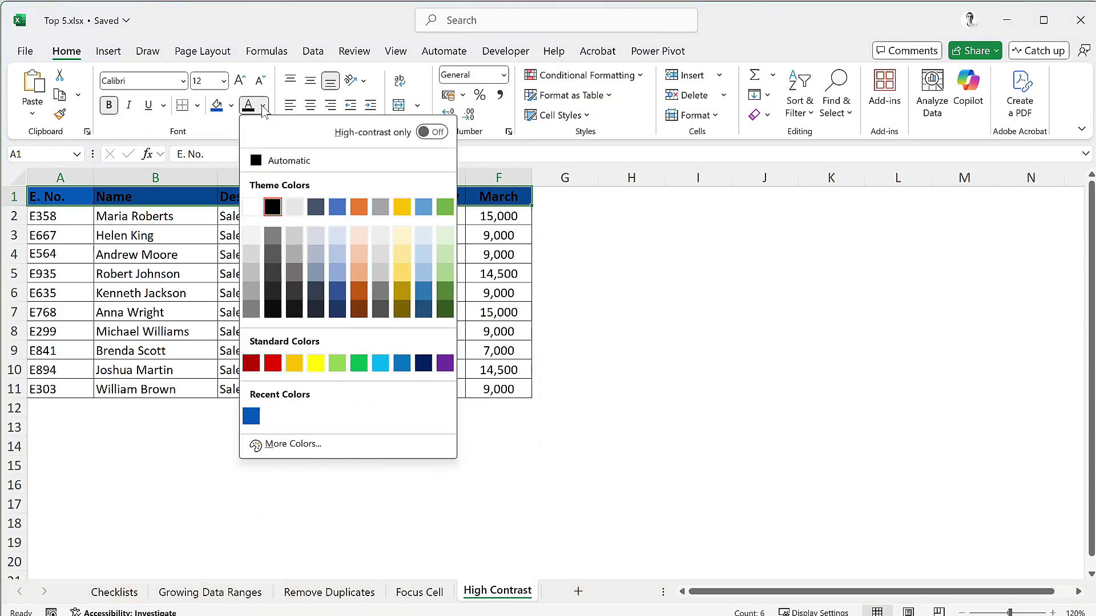
{"action": "left_click", "coordinate": [435, 133]}
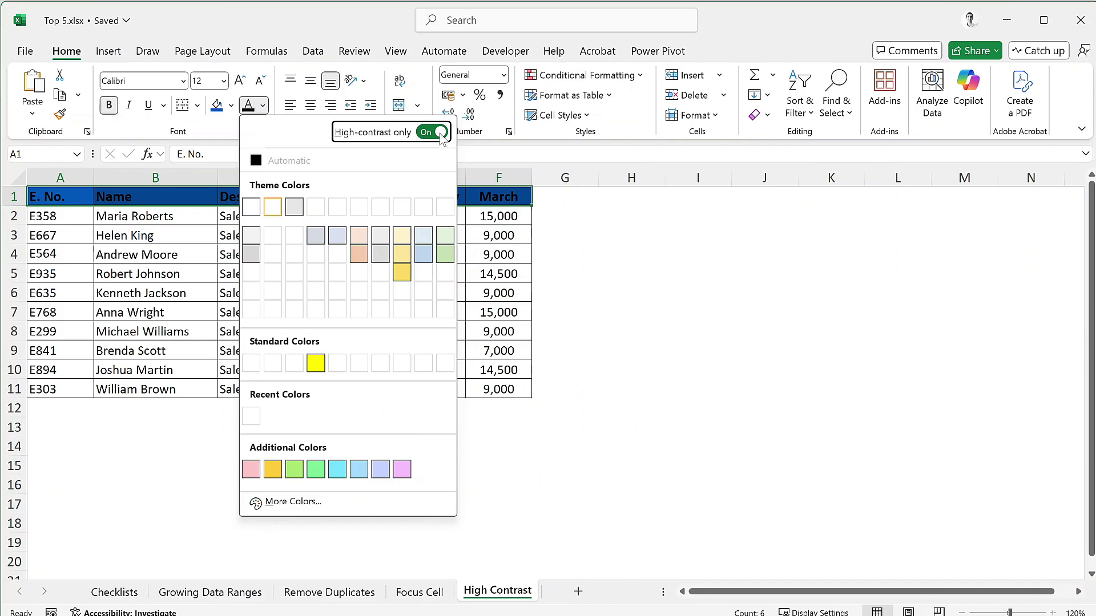
{"action": "left_click", "coordinate": [424, 236]}
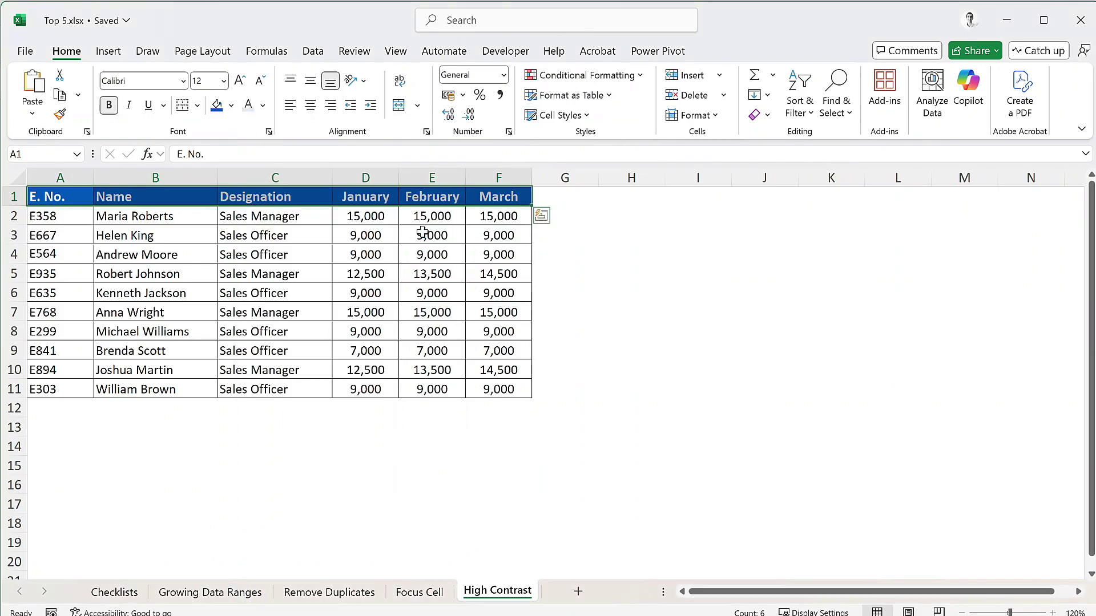
{"action": "left_click", "coordinate": [531, 271]}
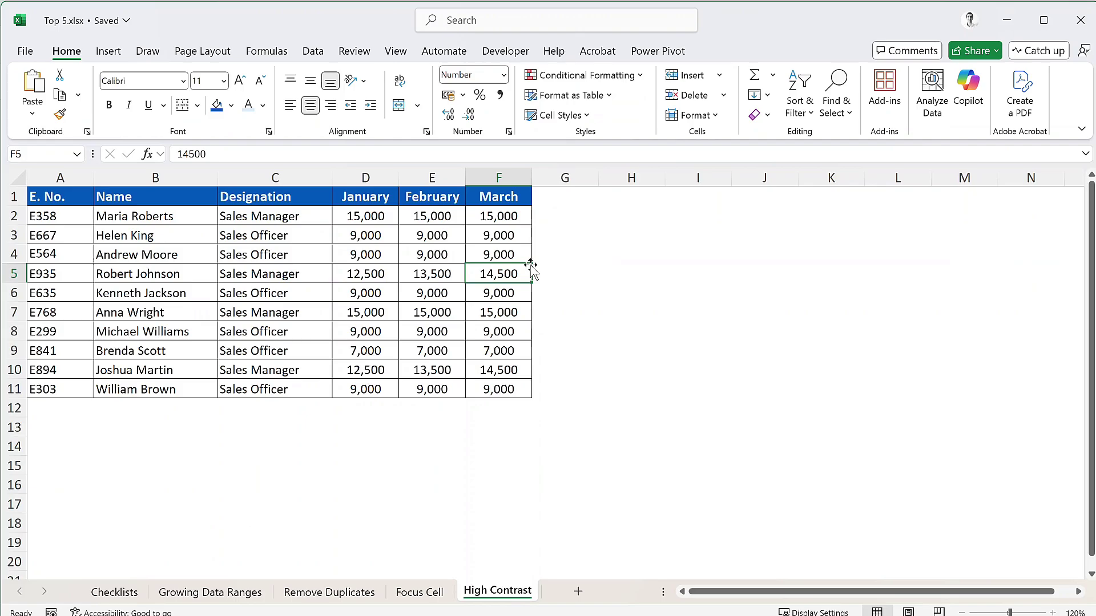